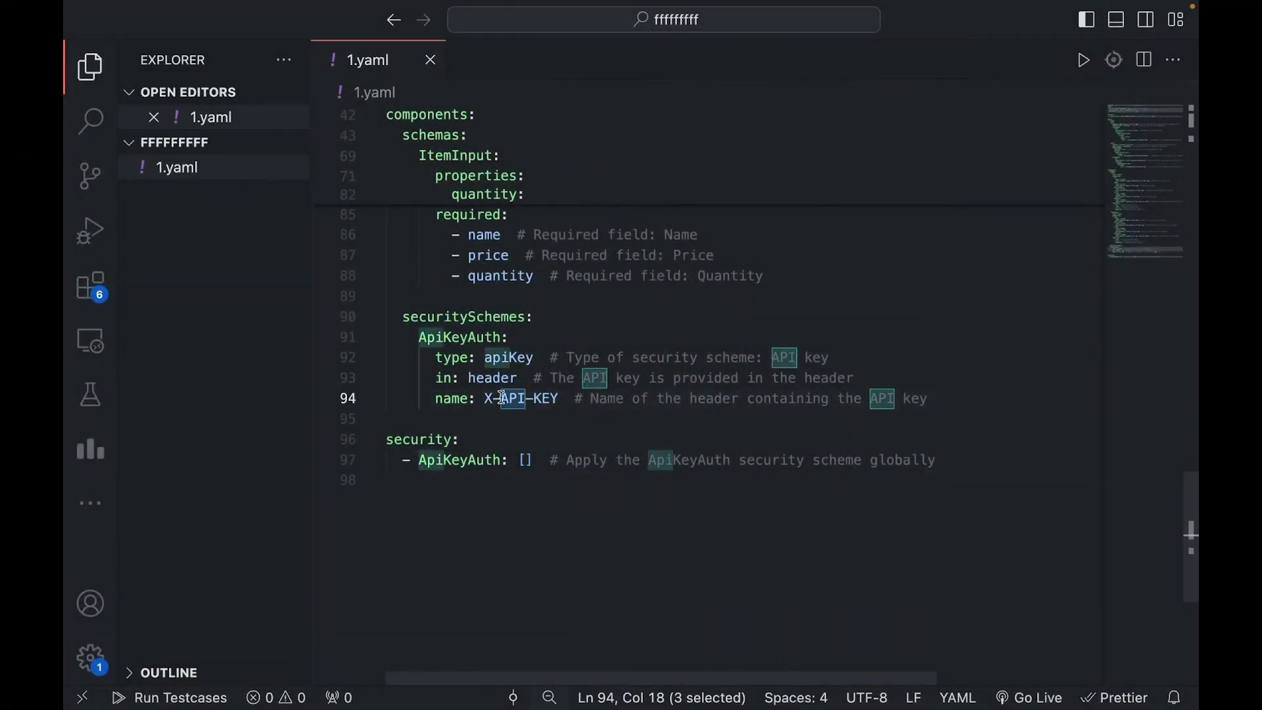
Step: Copy the X-API-KEY header name from 1.yaml into the Key Name field
{"action": "left_click_drag", "start_coordinate": [485, 399], "coordinate": [559, 398]}
{"action": "key", "text": "ctrl+c"}
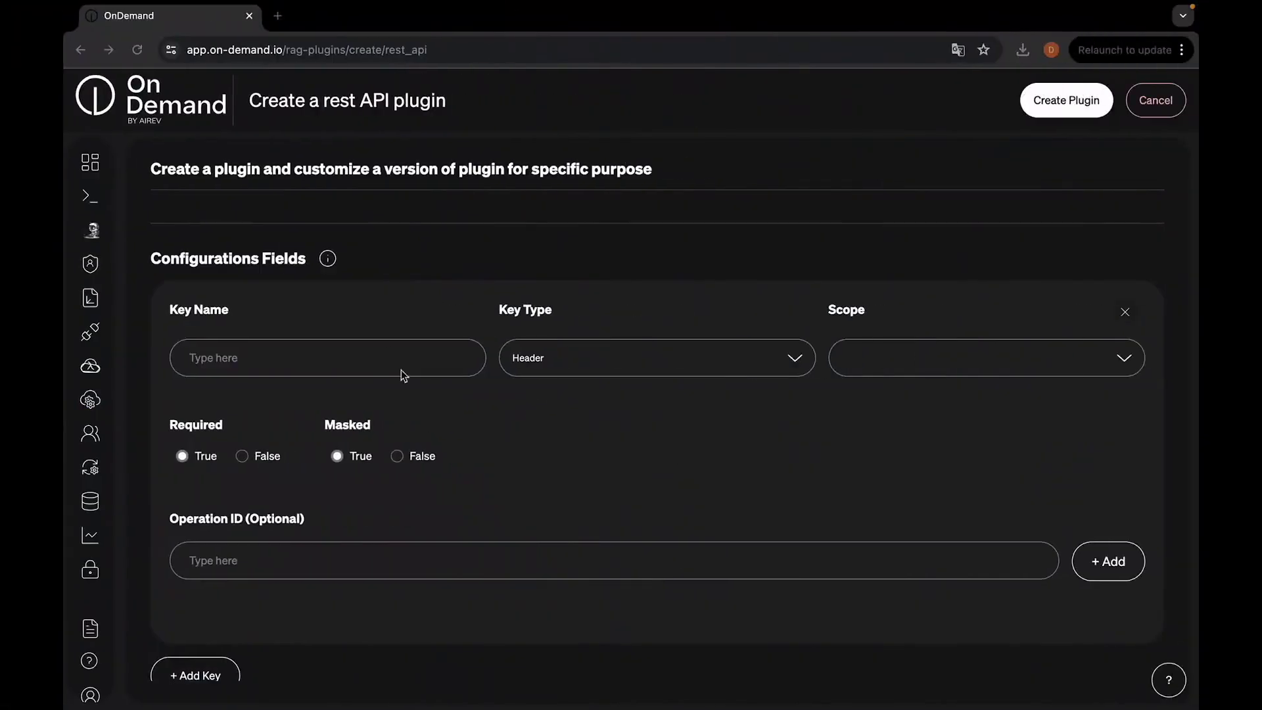
{"action": "left_click", "coordinate": [388, 356]}
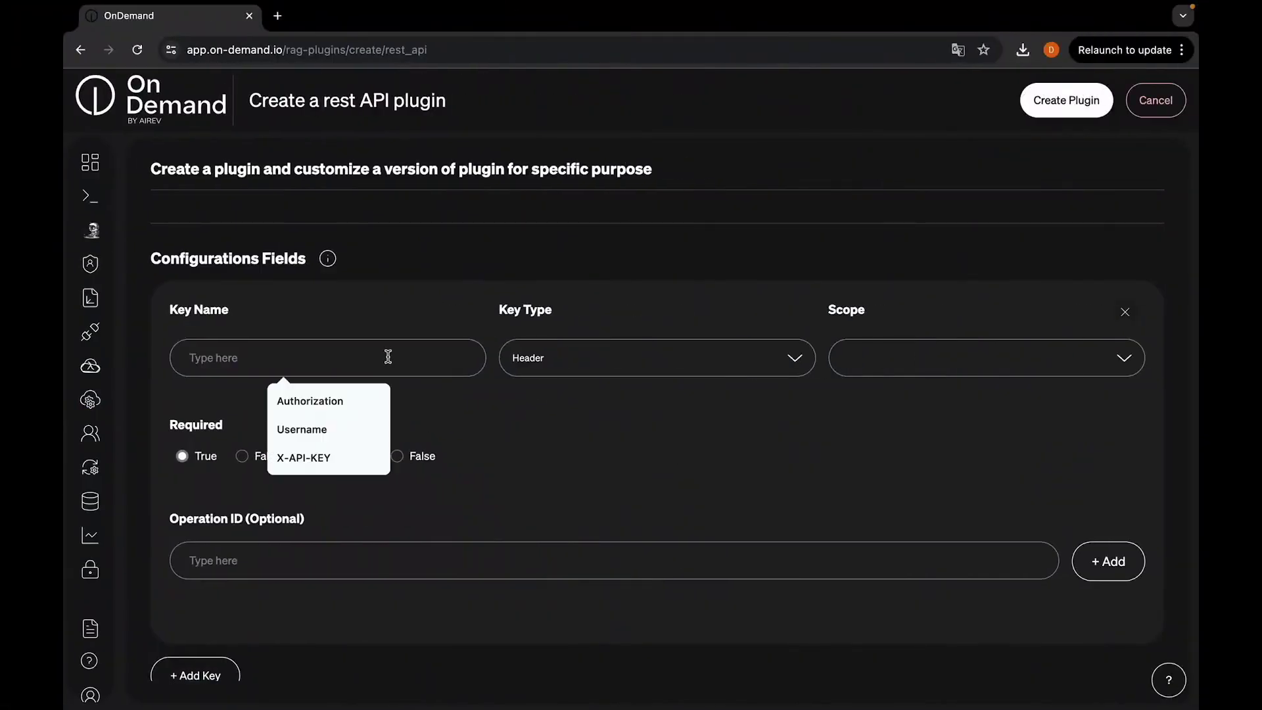
{"action": "key", "text": "ctrl+v"}
Step: Copy the entire 1.yaml specification into the OpenAPI Schema editor
{"action": "scroll", "coordinate": [318, 471], "scroll_direction": "down", "scroll_amount": 3}
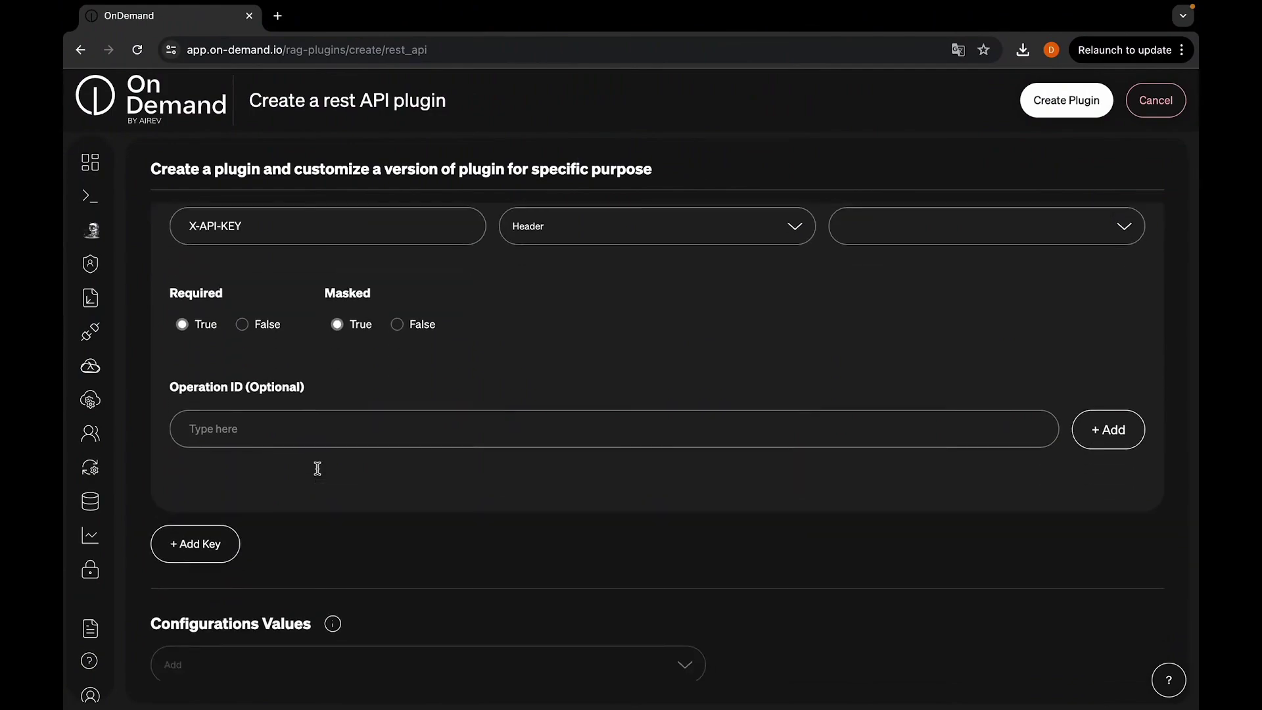
{"action": "scroll", "coordinate": [328, 526], "scroll_direction": "down", "scroll_amount": 4}
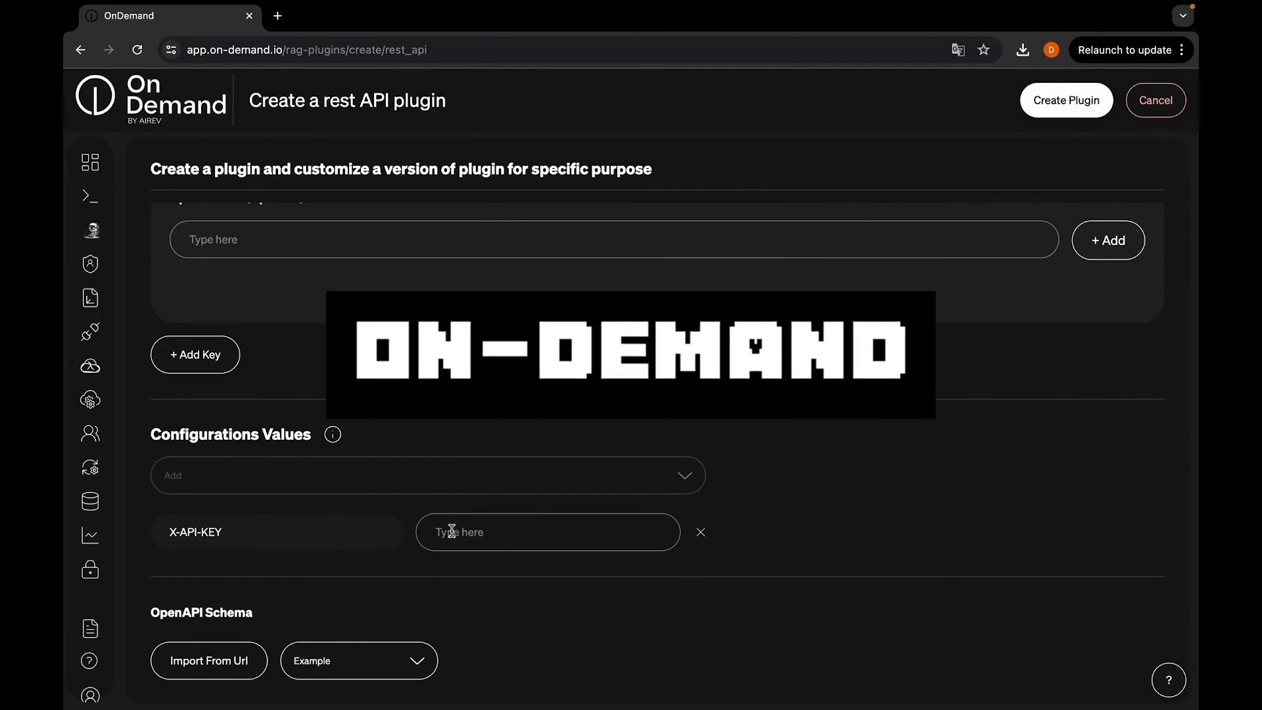
{"action": "scroll", "coordinate": [454, 569], "scroll_direction": "down", "scroll_amount": 2}
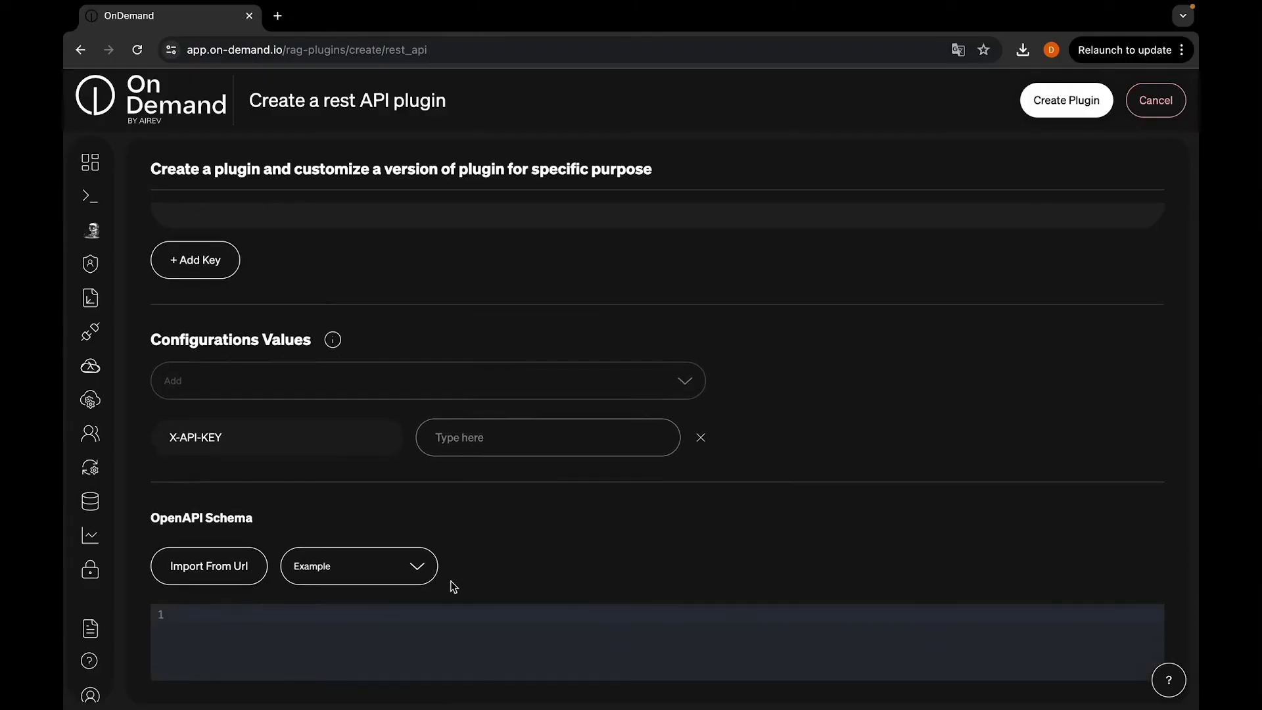
{"action": "scroll", "coordinate": [380, 530], "scroll_direction": "down", "scroll_amount": 1}
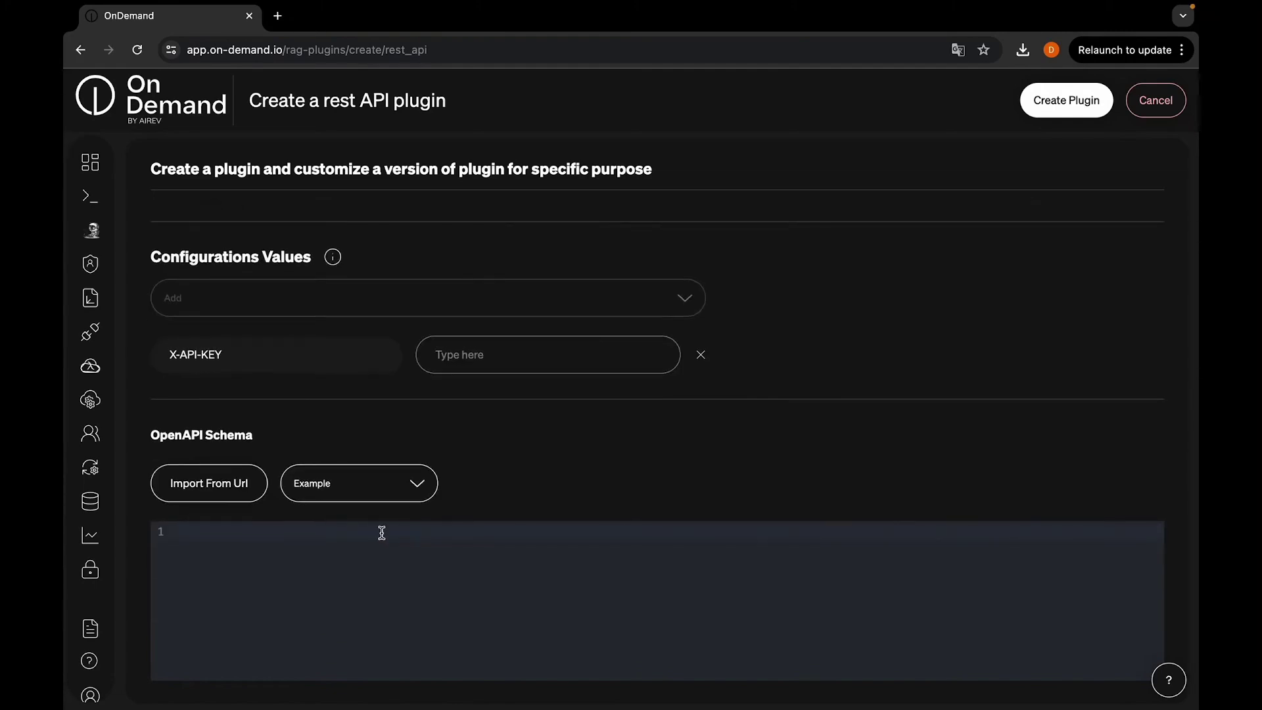
{"action": "left_click", "coordinate": [335, 534]}
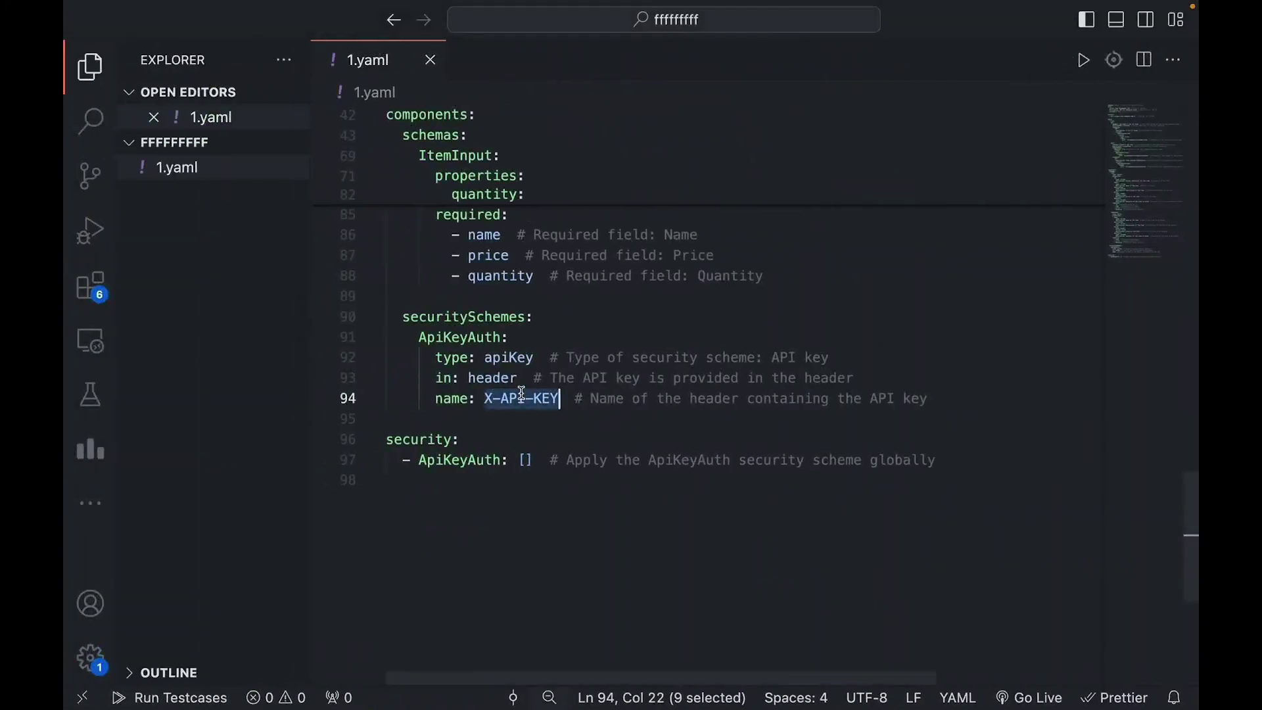
{"action": "key", "text": "super+a"}
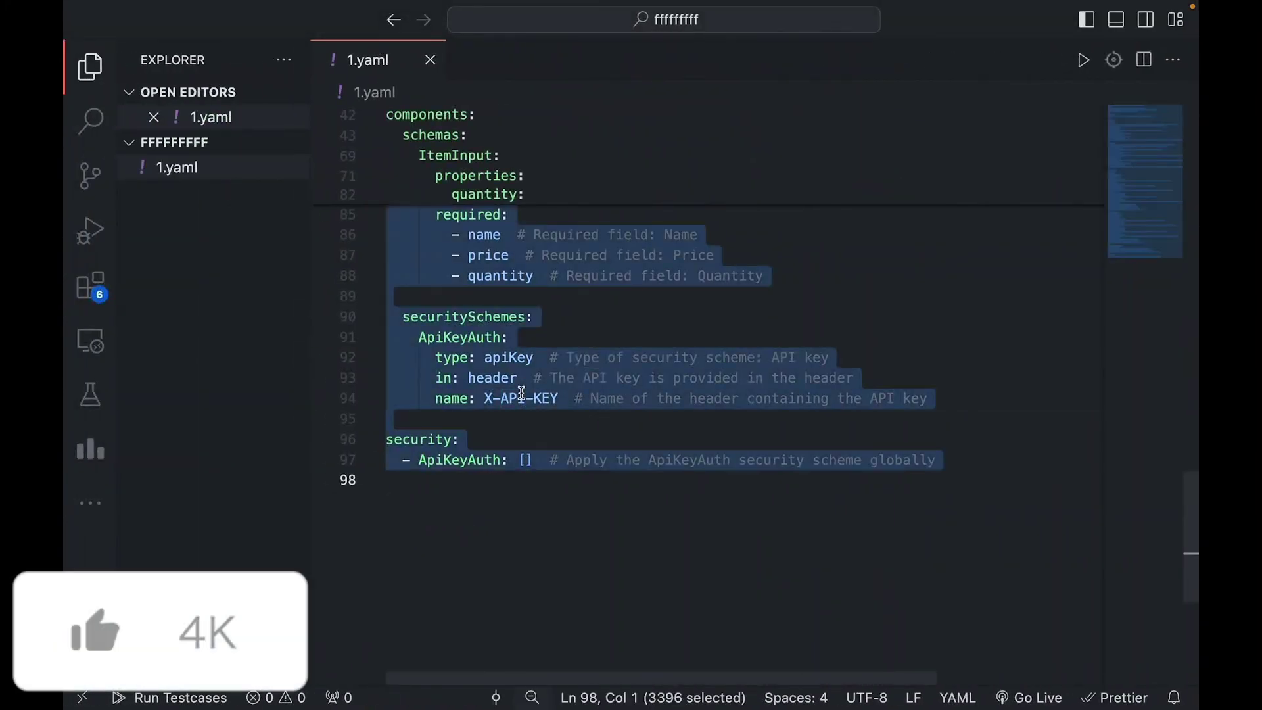
{"action": "key", "text": "super+c"}
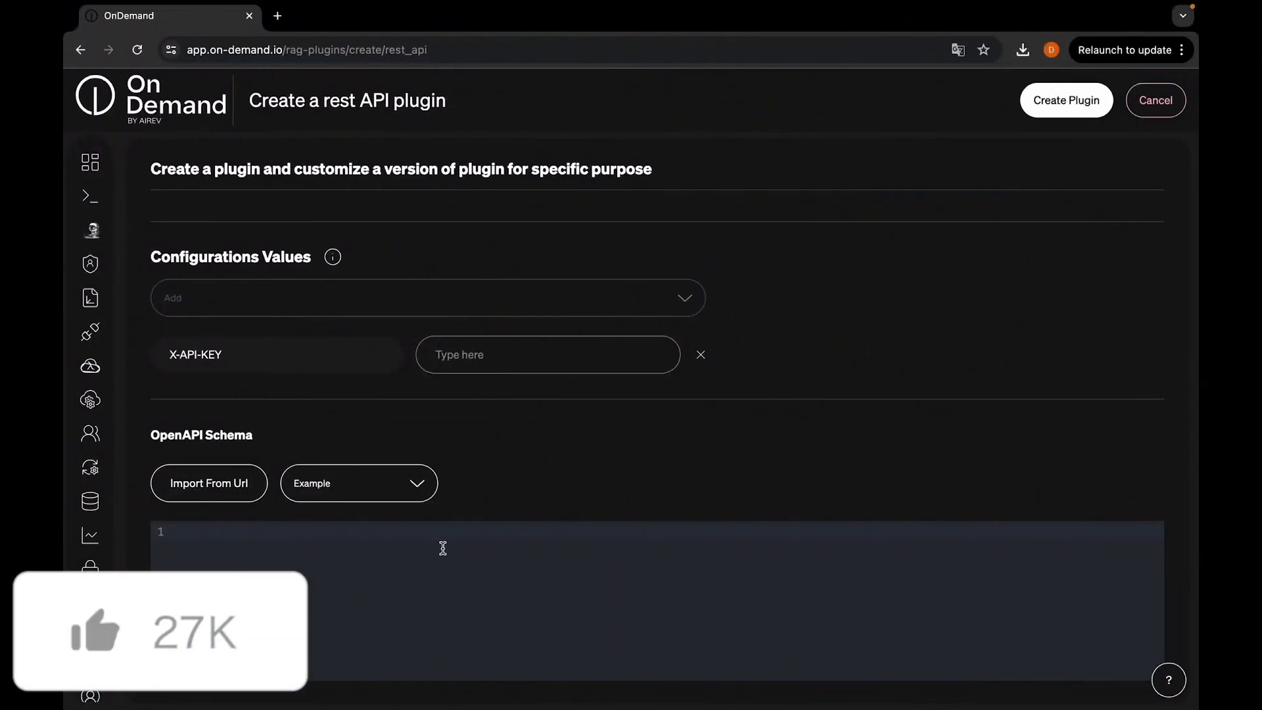
{"action": "key", "text": "super+v"}
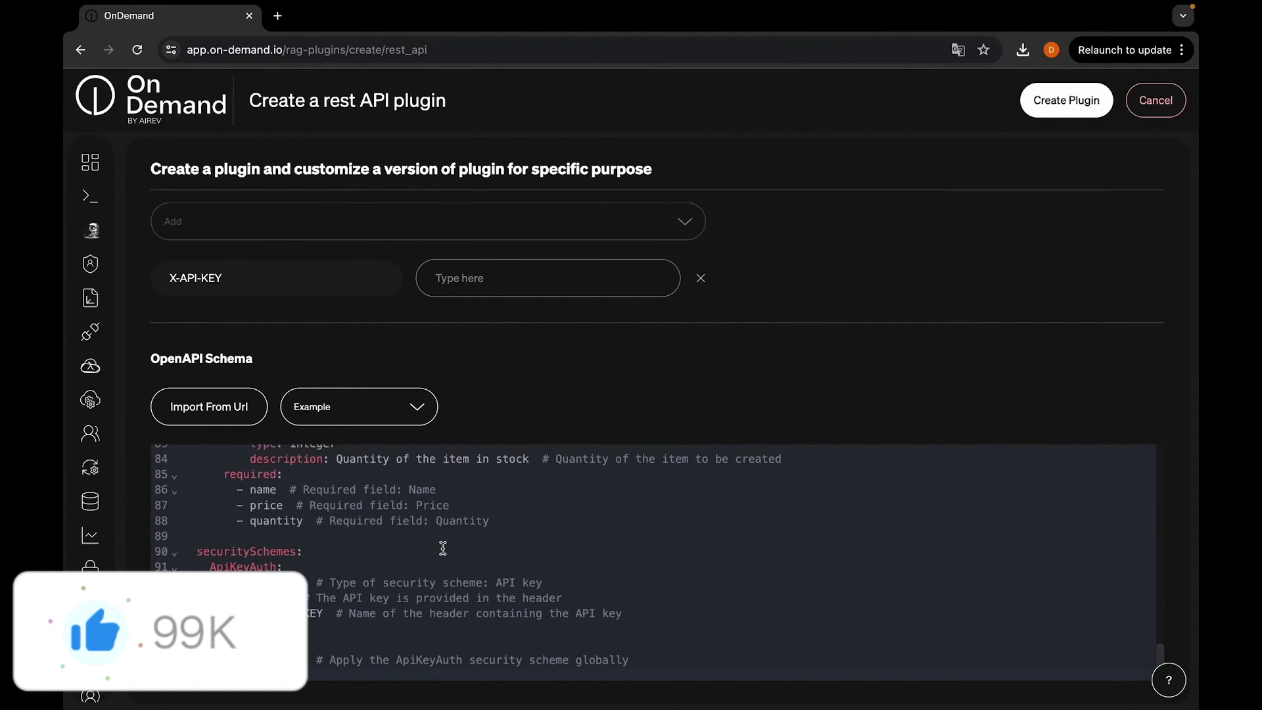
{"action": "scroll", "coordinate": [411, 426], "scroll_direction": "up", "scroll_amount": 15}
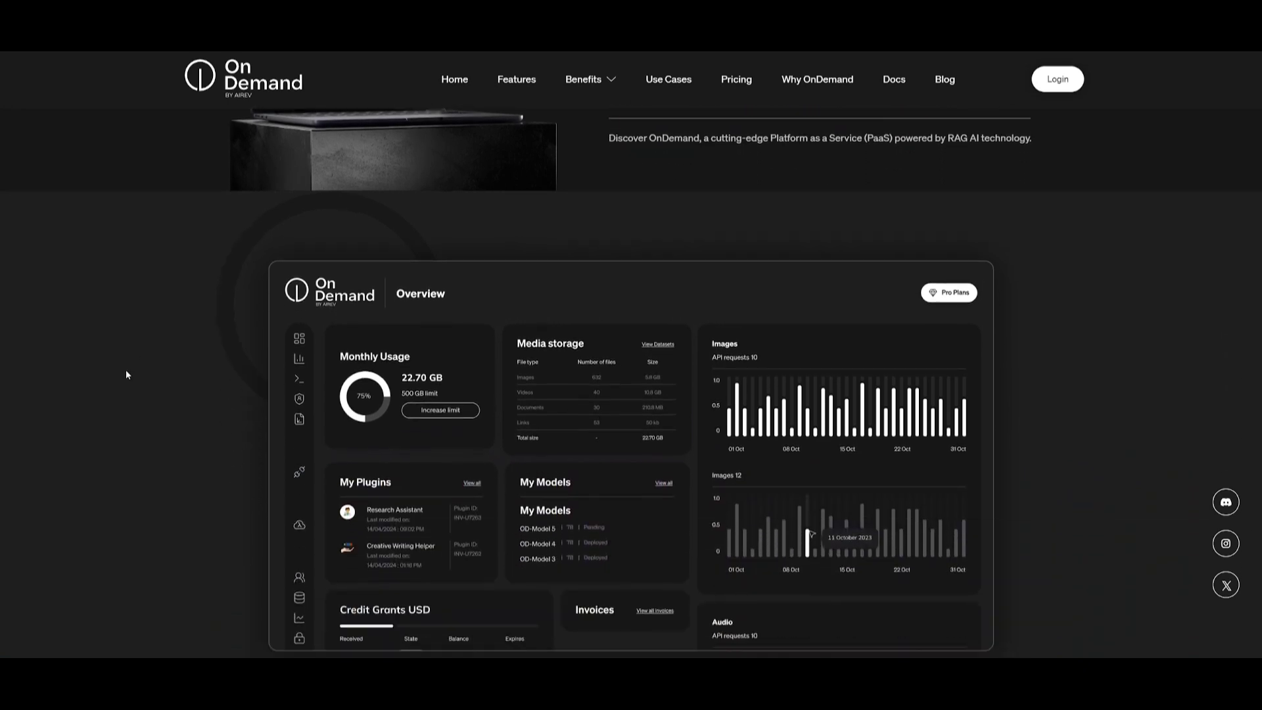
{"action": "scroll", "coordinate": [127, 375], "scroll_direction": "down", "scroll_amount": 6}
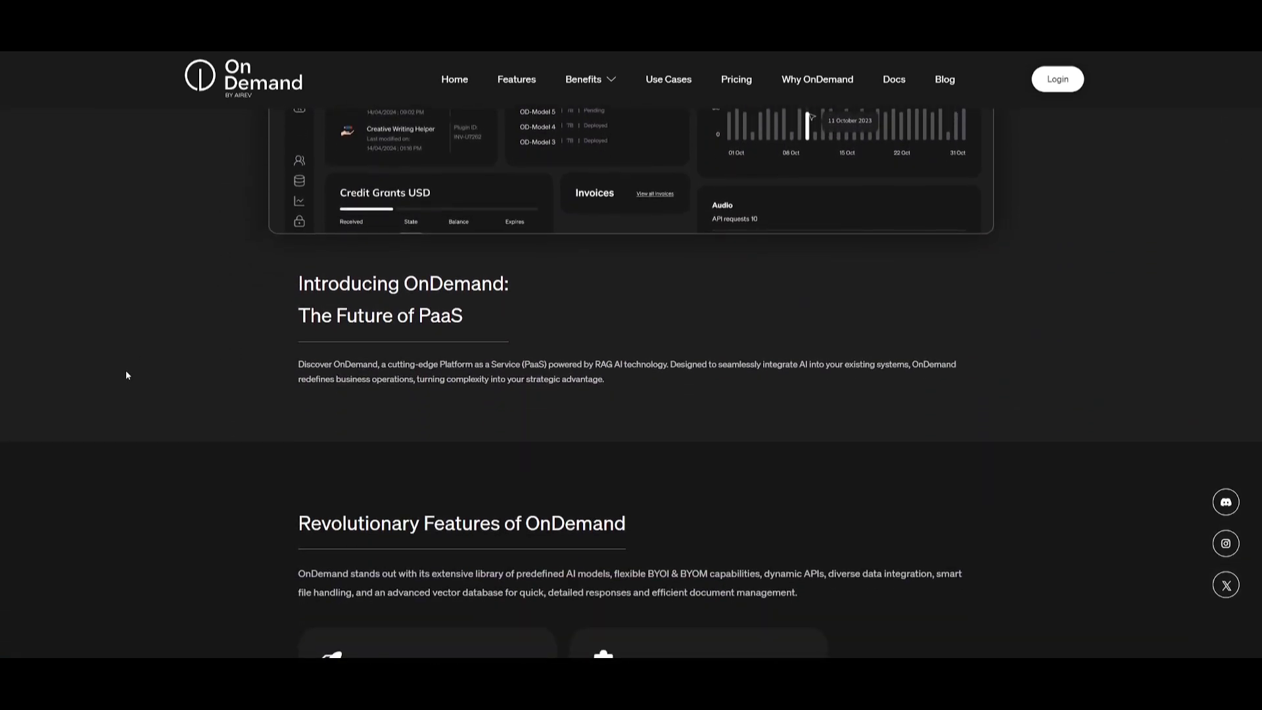
{"action": "scroll", "coordinate": [127, 375], "scroll_direction": "down", "scroll_amount": 6}
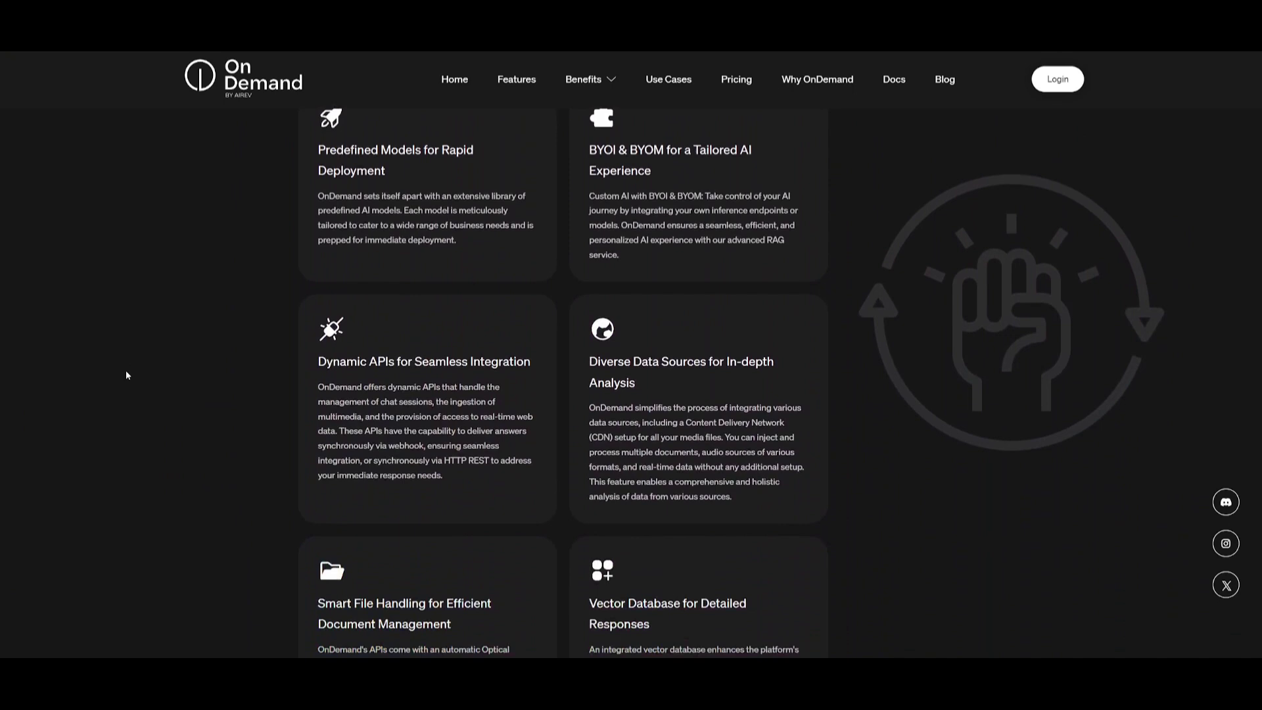
{"action": "scroll", "coordinate": [127, 375], "scroll_direction": "down", "scroll_amount": 6}
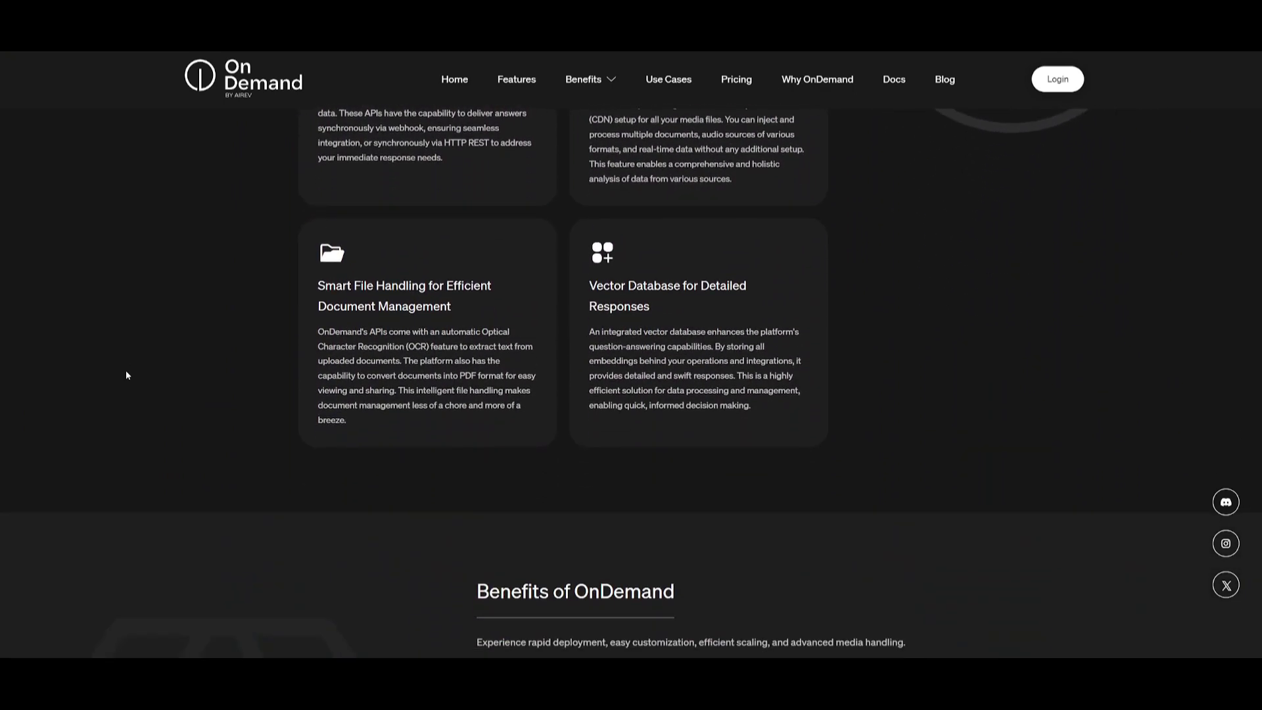
{"action": "scroll", "coordinate": [125, 375], "scroll_direction": "down", "scroll_amount": 5}
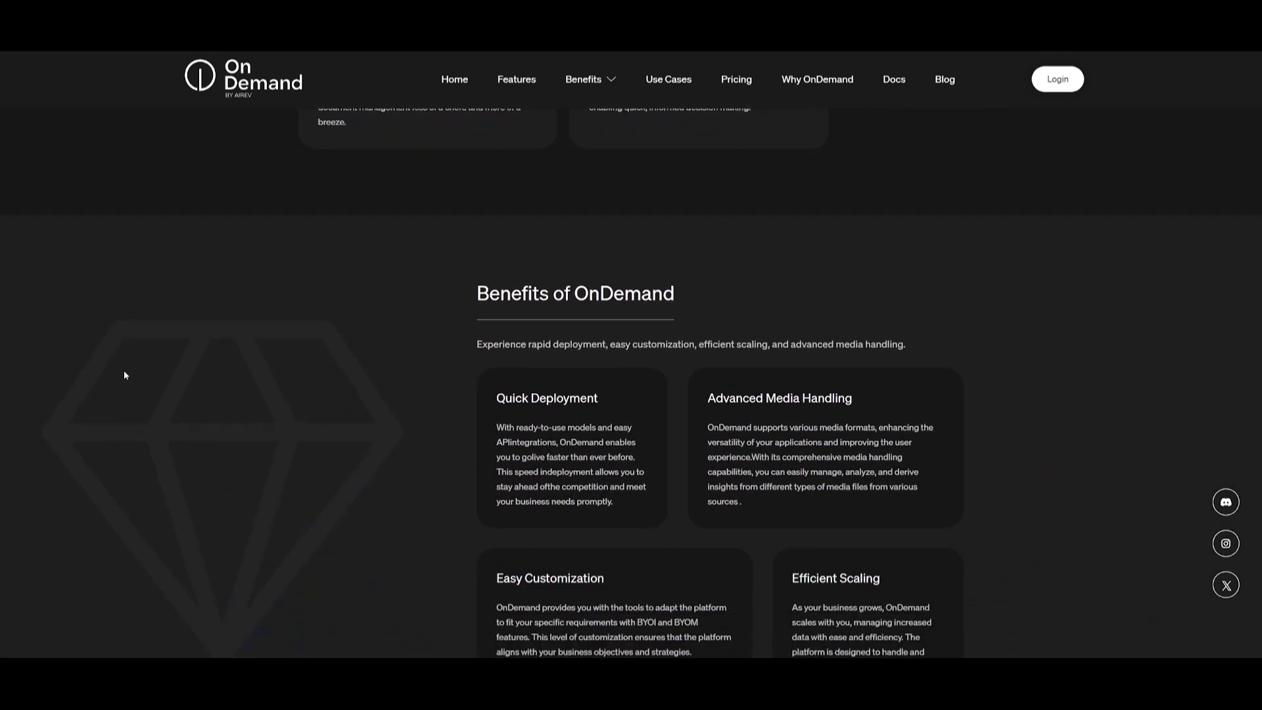
{"action": "scroll", "coordinate": [125, 374], "scroll_direction": "down", "scroll_amount": 8}
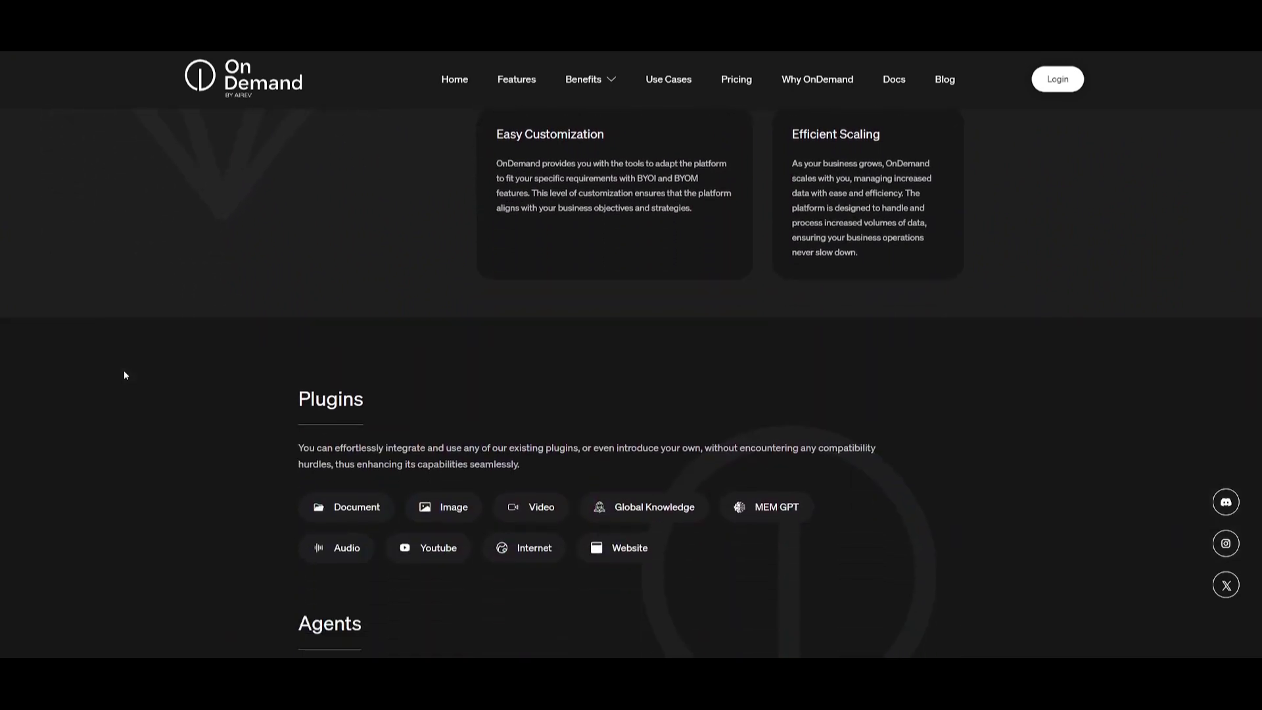
{"action": "scroll", "coordinate": [125, 375], "scroll_direction": "down", "scroll_amount": 5}
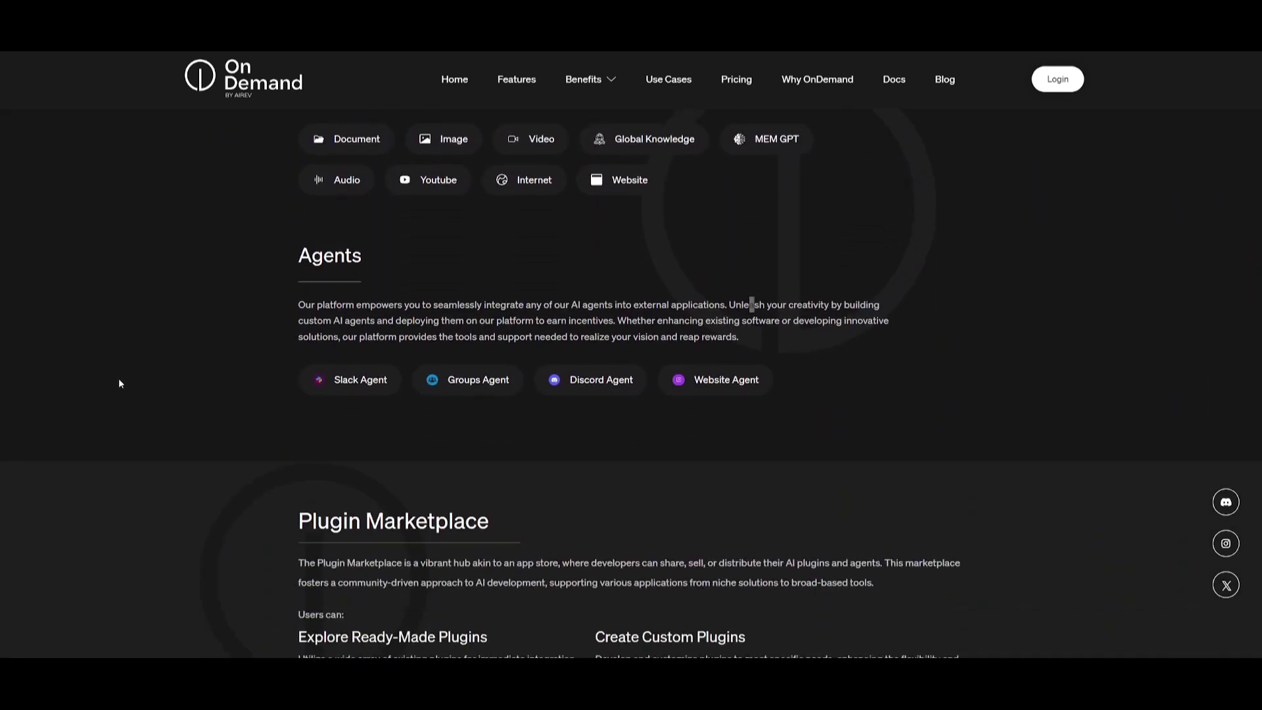
{"action": "scroll", "coordinate": [119, 382], "scroll_direction": "down", "scroll_amount": 4}
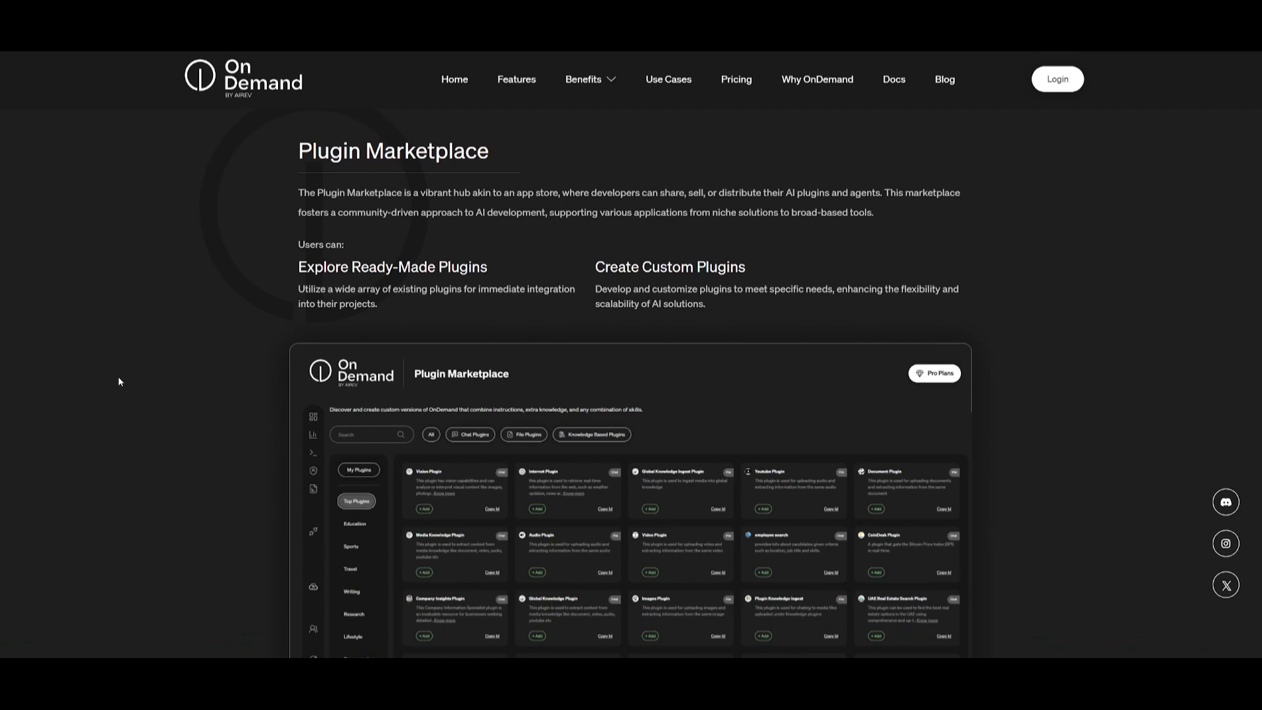
{"action": "scroll", "coordinate": [88, 370], "scroll_direction": "down", "scroll_amount": 10}
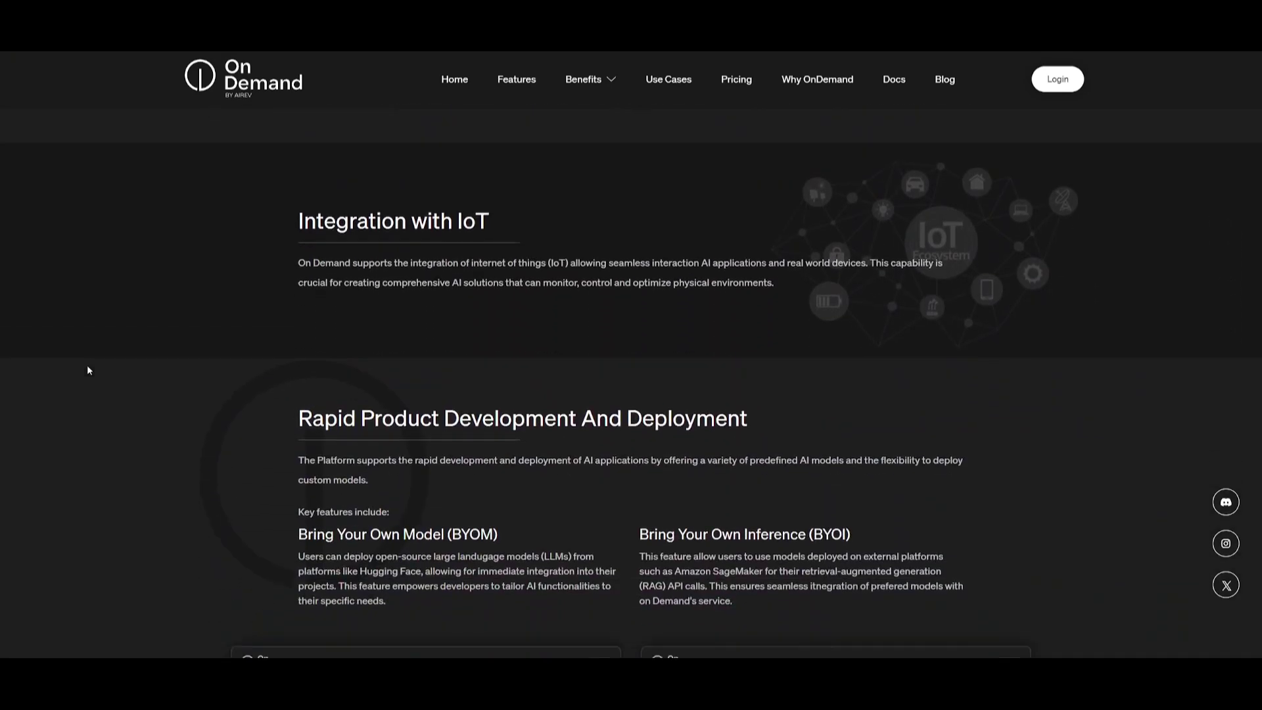
{"action": "scroll", "coordinate": [88, 370], "scroll_direction": "down", "scroll_amount": 11}
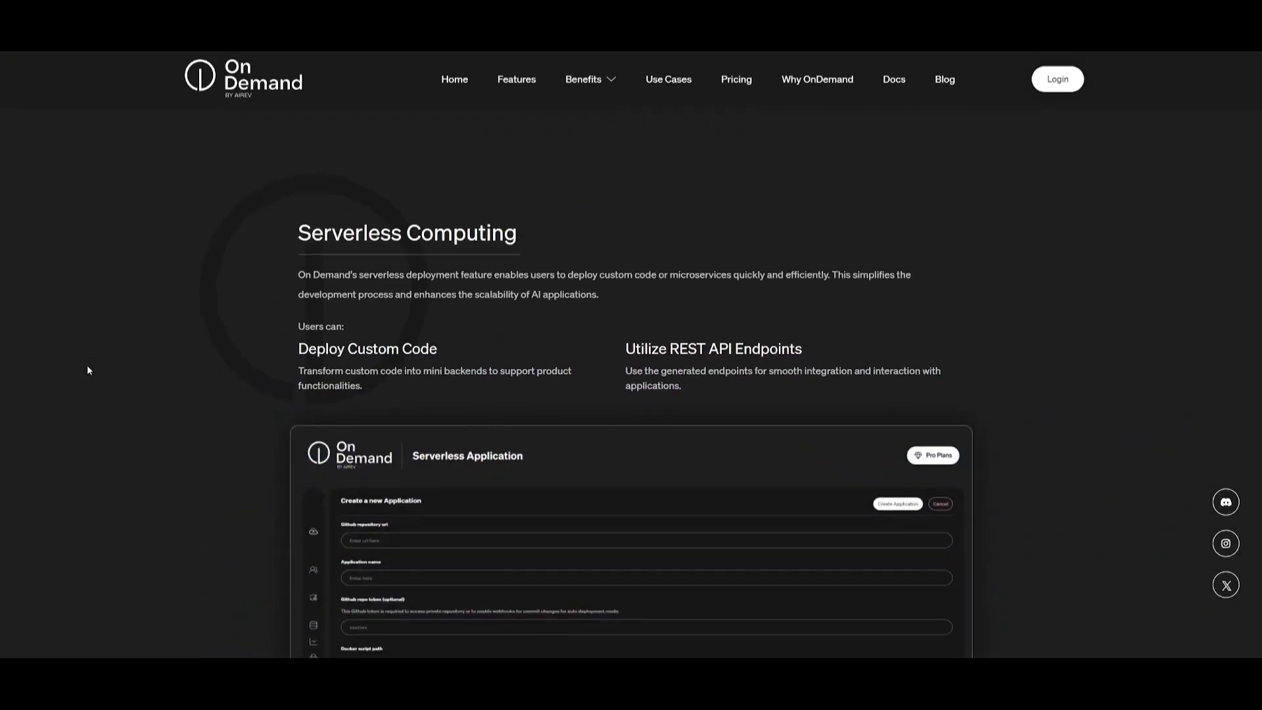
{"action": "scroll", "coordinate": [88, 370], "scroll_direction": "down", "scroll_amount": 11}
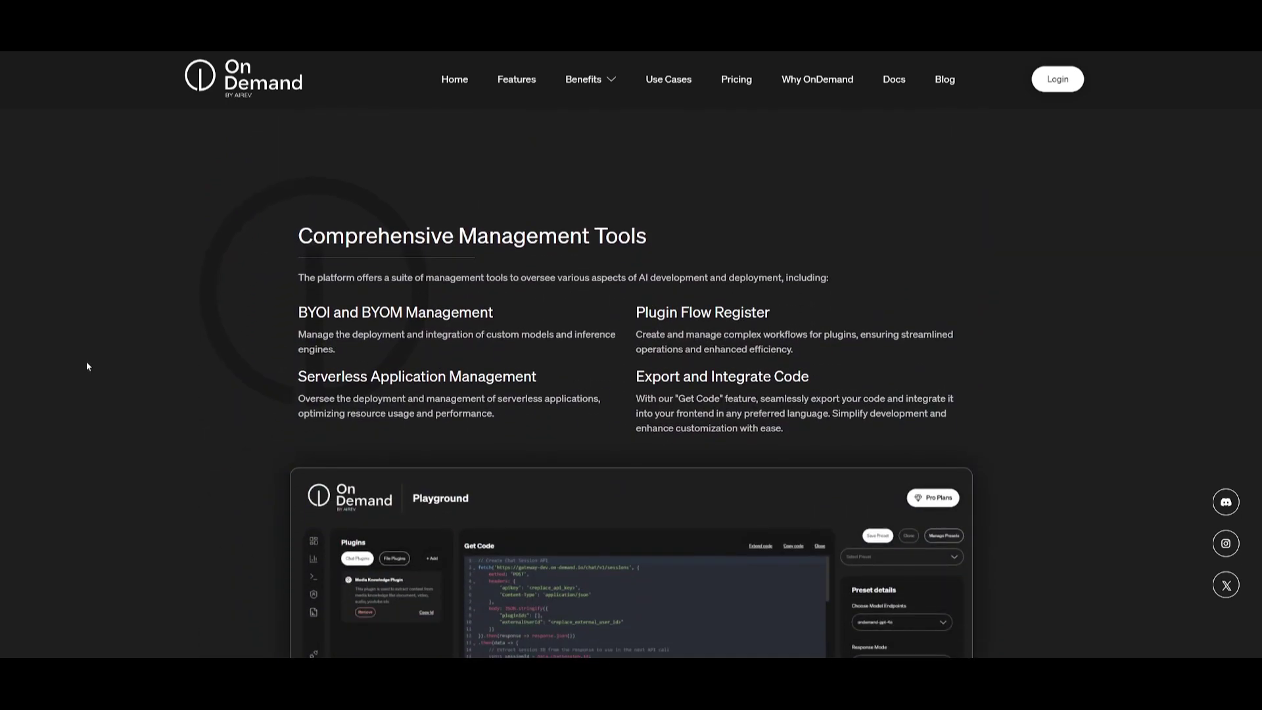
{"action": "scroll", "coordinate": [86, 367], "scroll_direction": "down", "scroll_amount": 4}
{"action": "scroll", "coordinate": [86, 366], "scroll_direction": "down", "scroll_amount": 12}
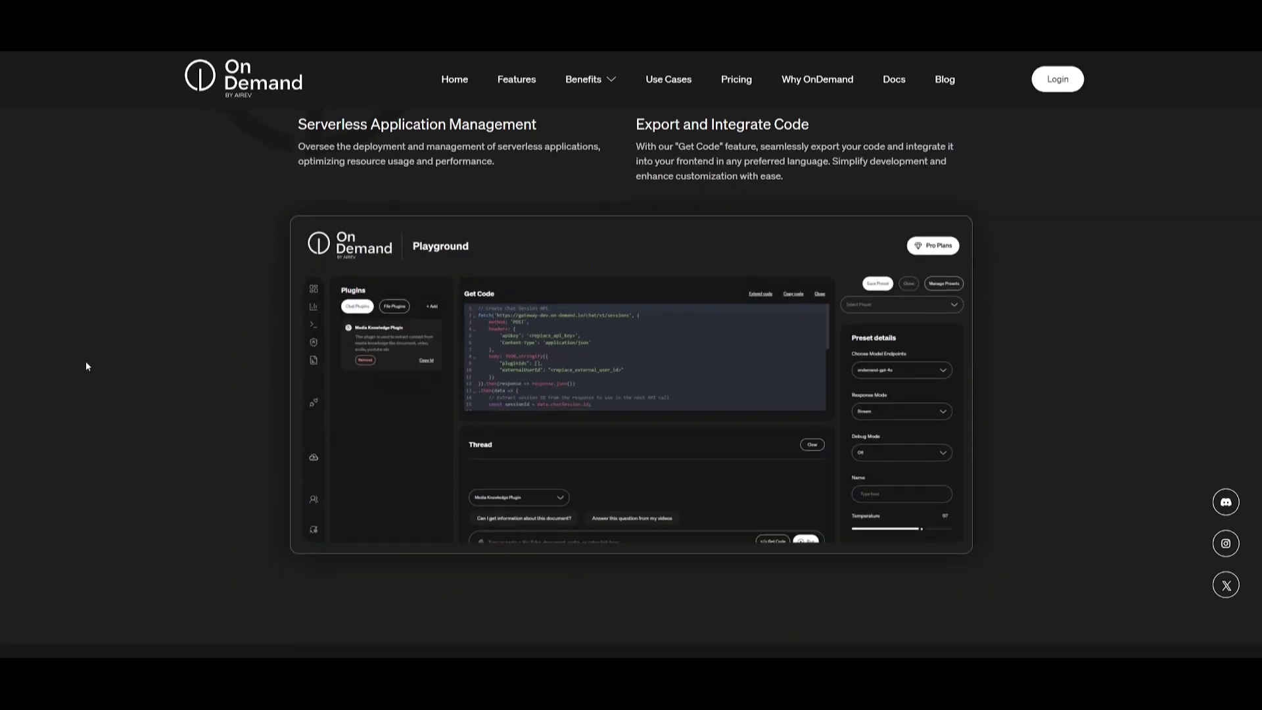
{"action": "scroll", "coordinate": [86, 366], "scroll_direction": "down", "scroll_amount": 3}
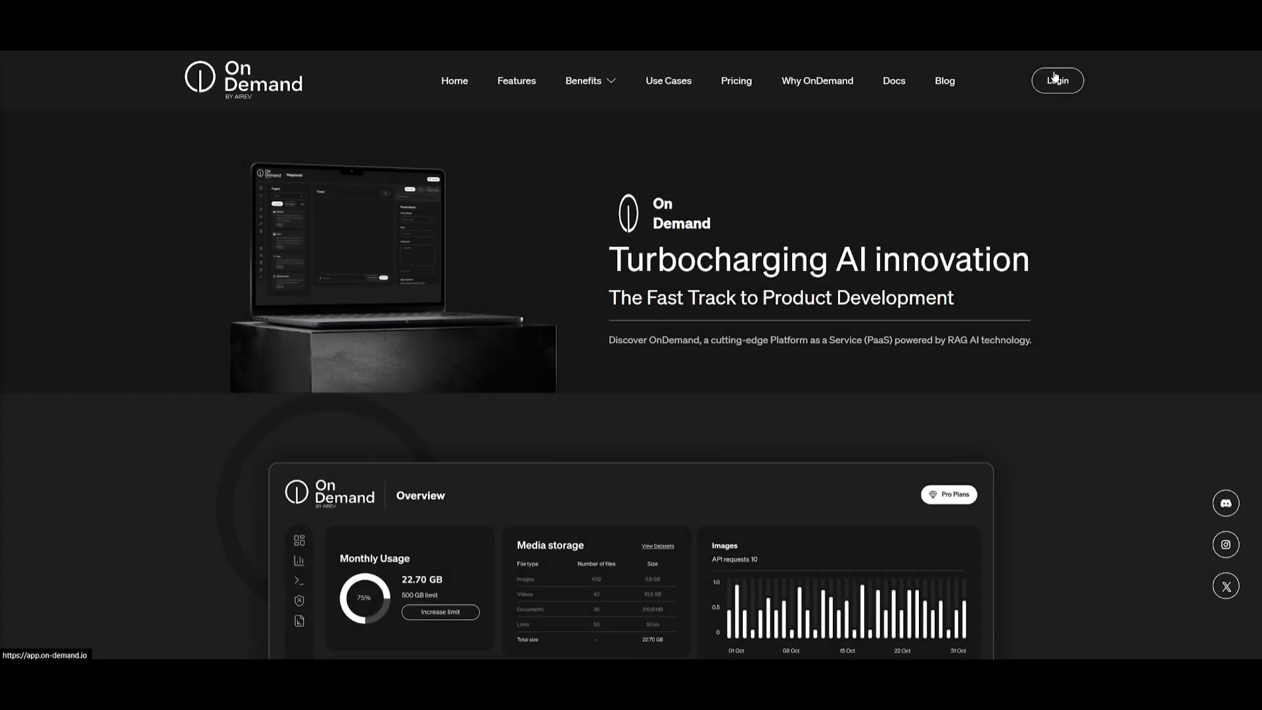
Step: Go to the OnDemand login page and switch to the sign-up form
{"action": "left_click", "coordinate": [1059, 80]}
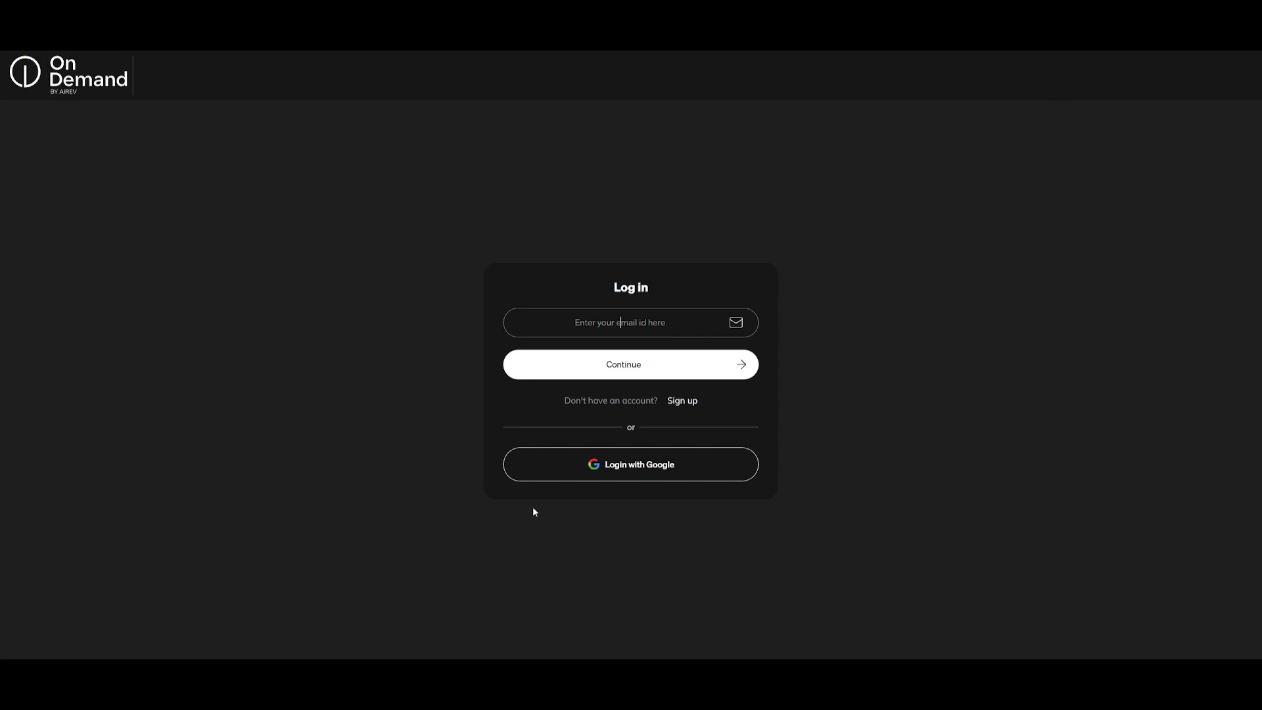
{"action": "left_click", "coordinate": [683, 403]}
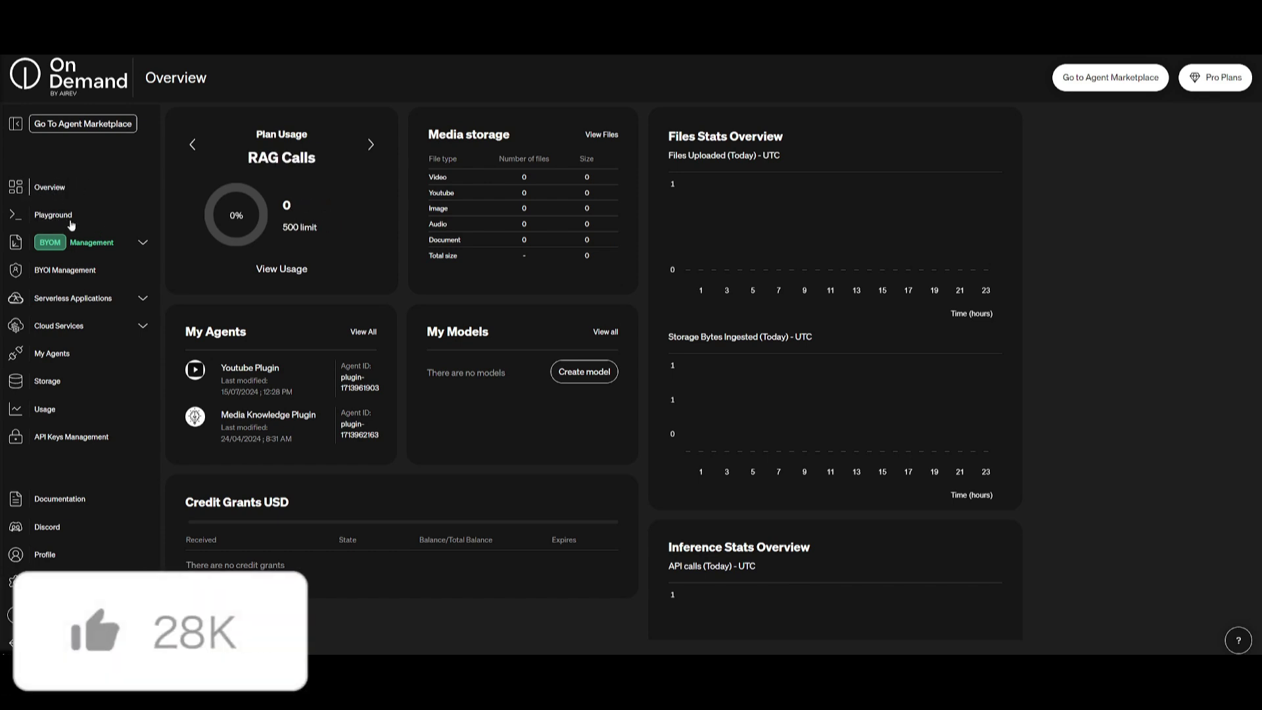
Step: Visit the BYOM models and BYOI endpoints pages, then browse the cloud services catalogue
{"action": "left_click", "coordinate": [139, 246]}
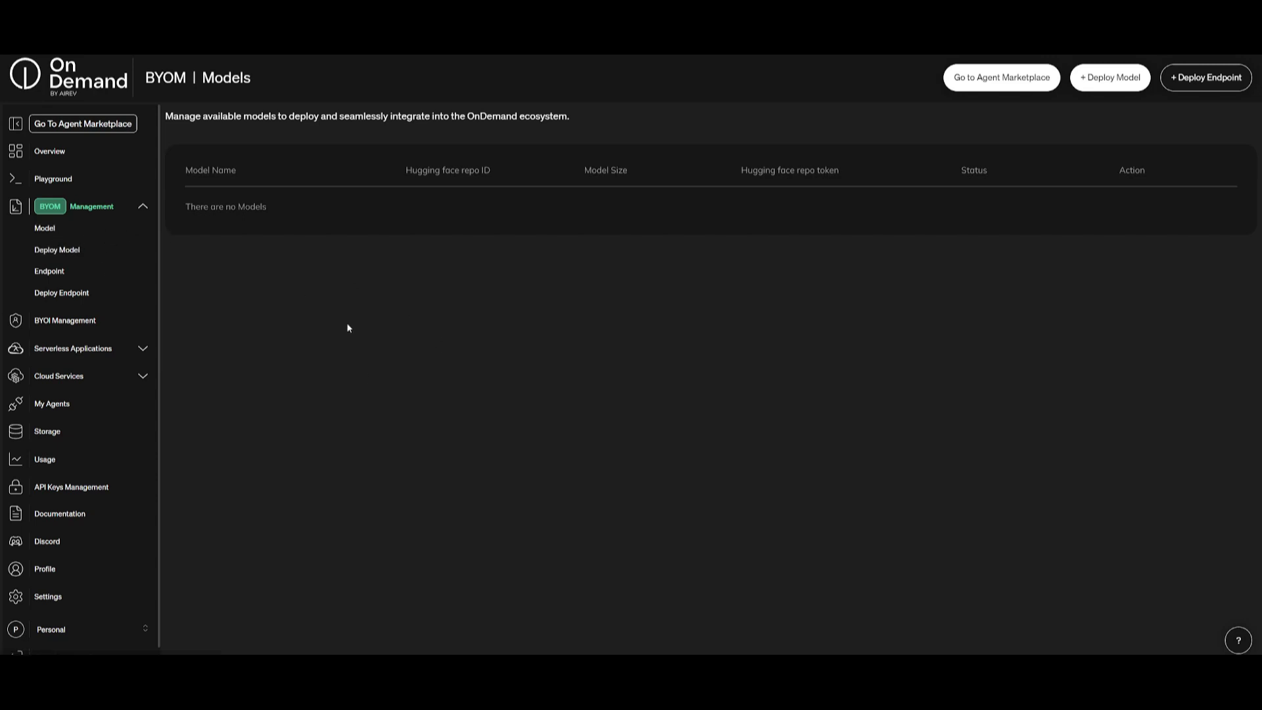
{"action": "left_click", "coordinate": [78, 320]}
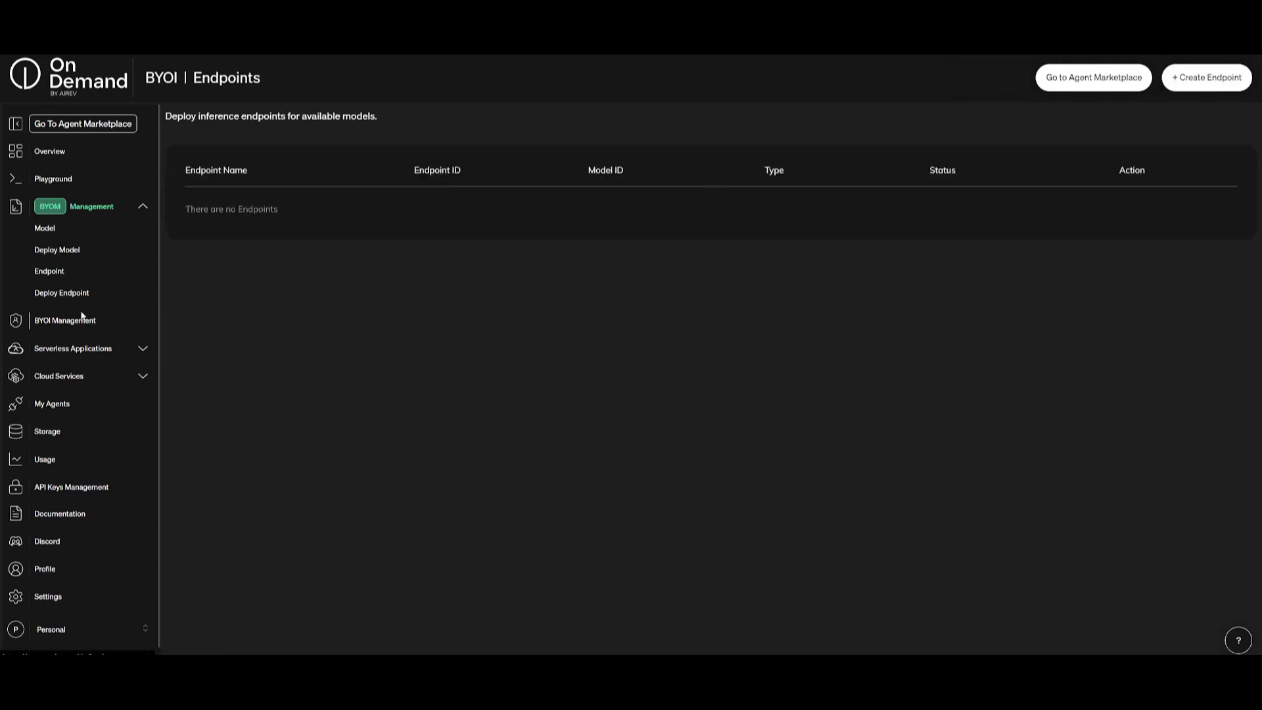
{"action": "left_click", "coordinate": [90, 354]}
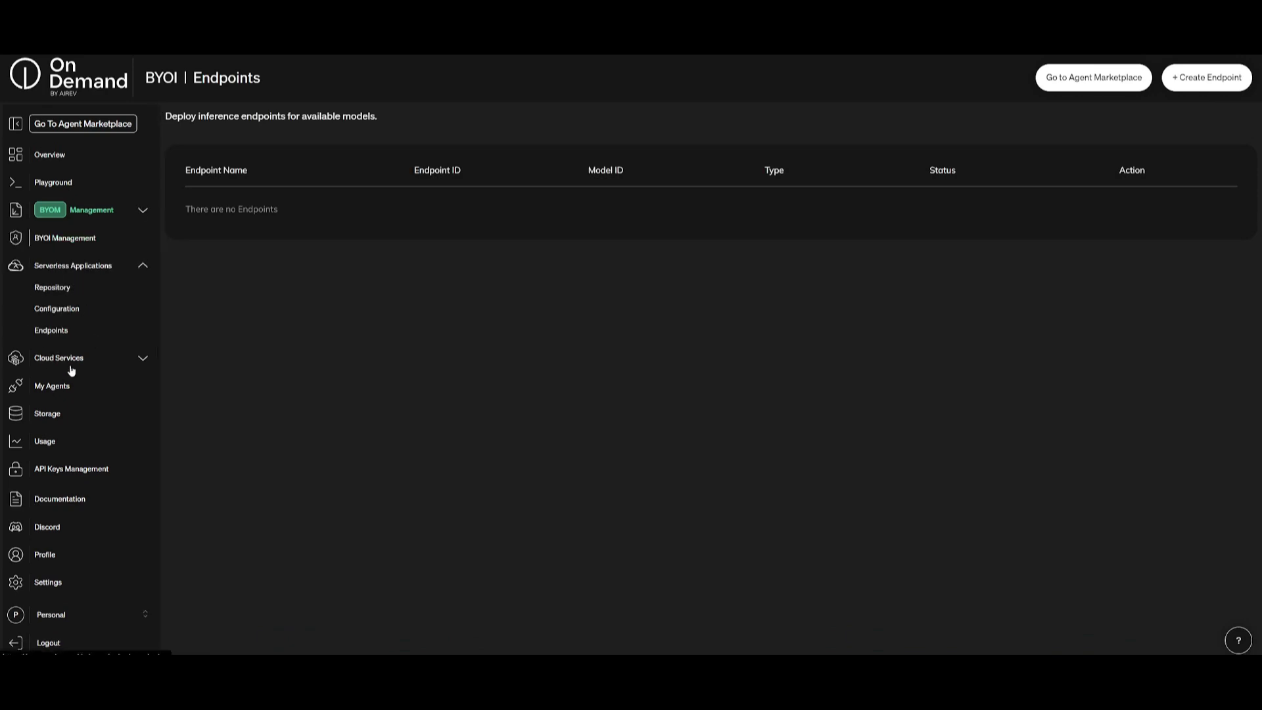
{"action": "left_click", "coordinate": [49, 358]}
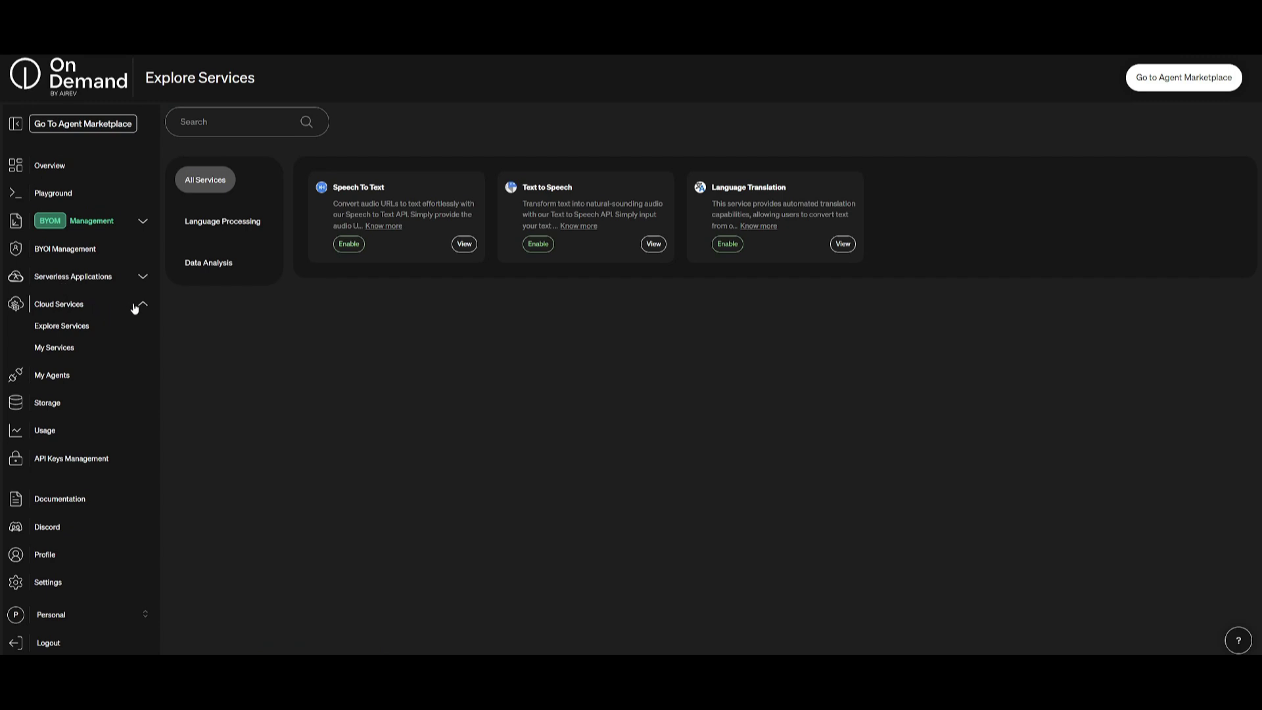
Step: View enabled services, my agents, storage files, API usage charts and API key management
{"action": "left_click", "coordinate": [65, 346]}
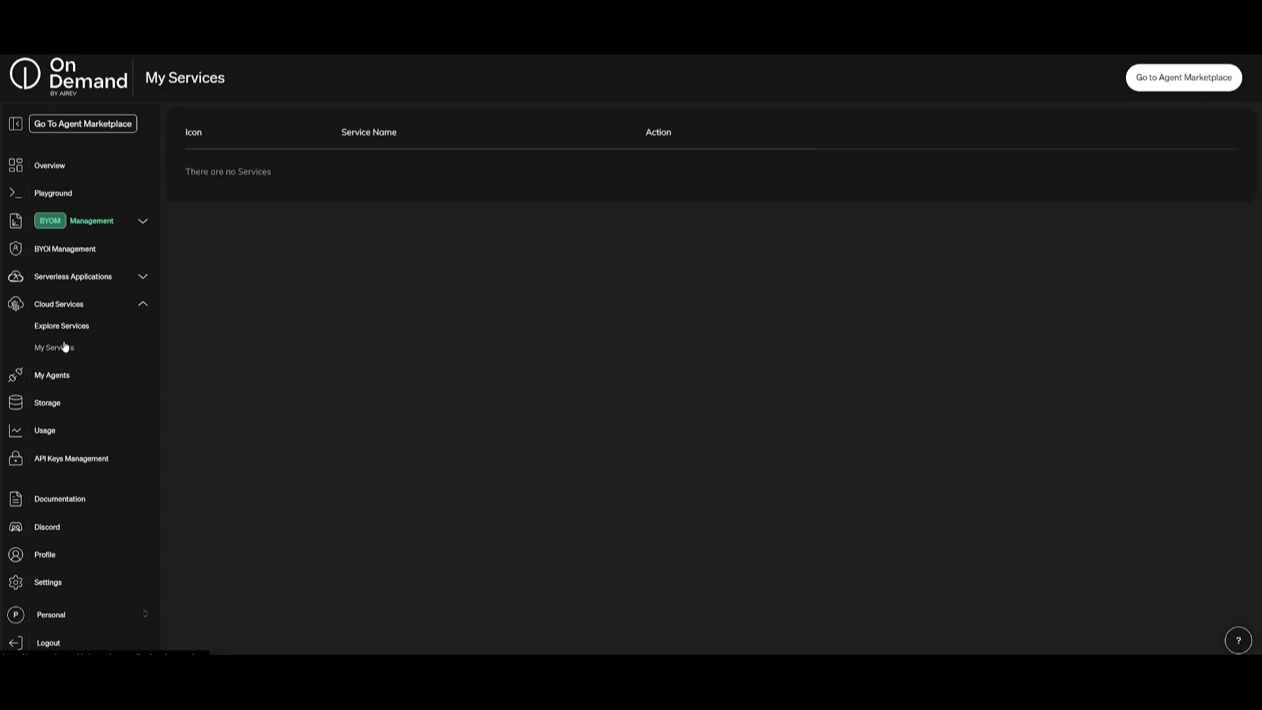
{"action": "left_click", "coordinate": [52, 382]}
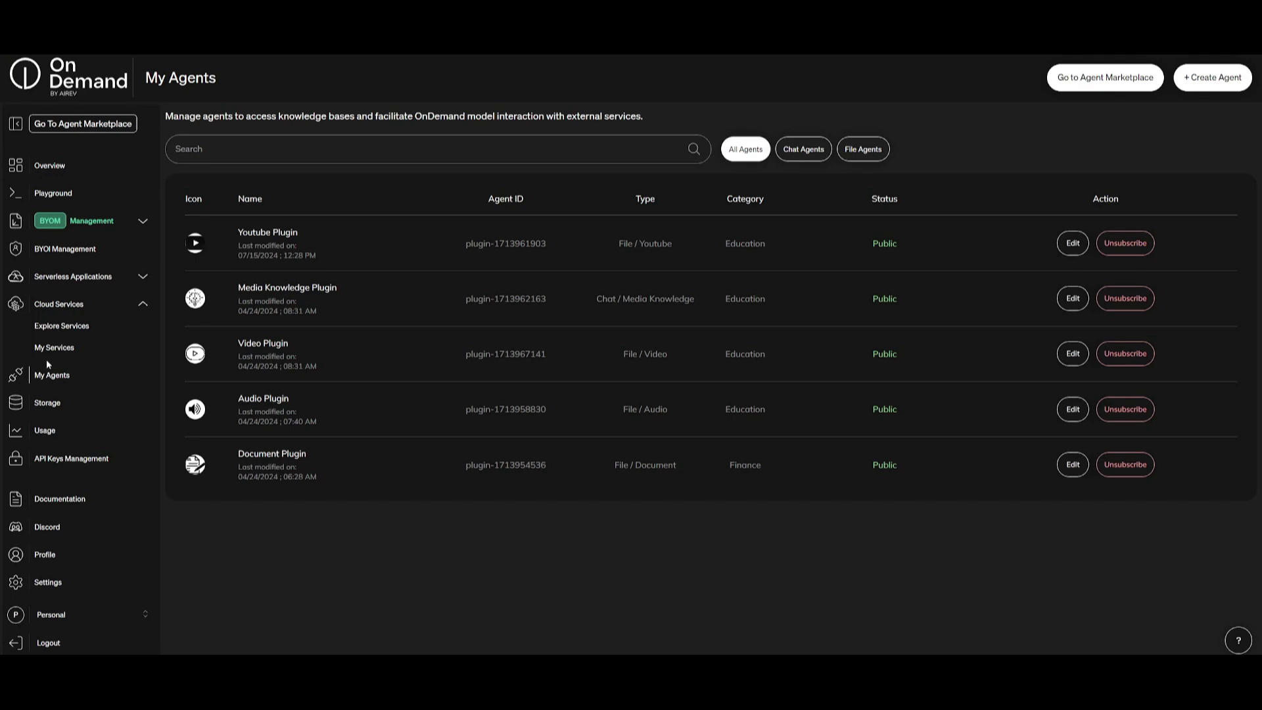
{"action": "left_click", "coordinate": [60, 403]}
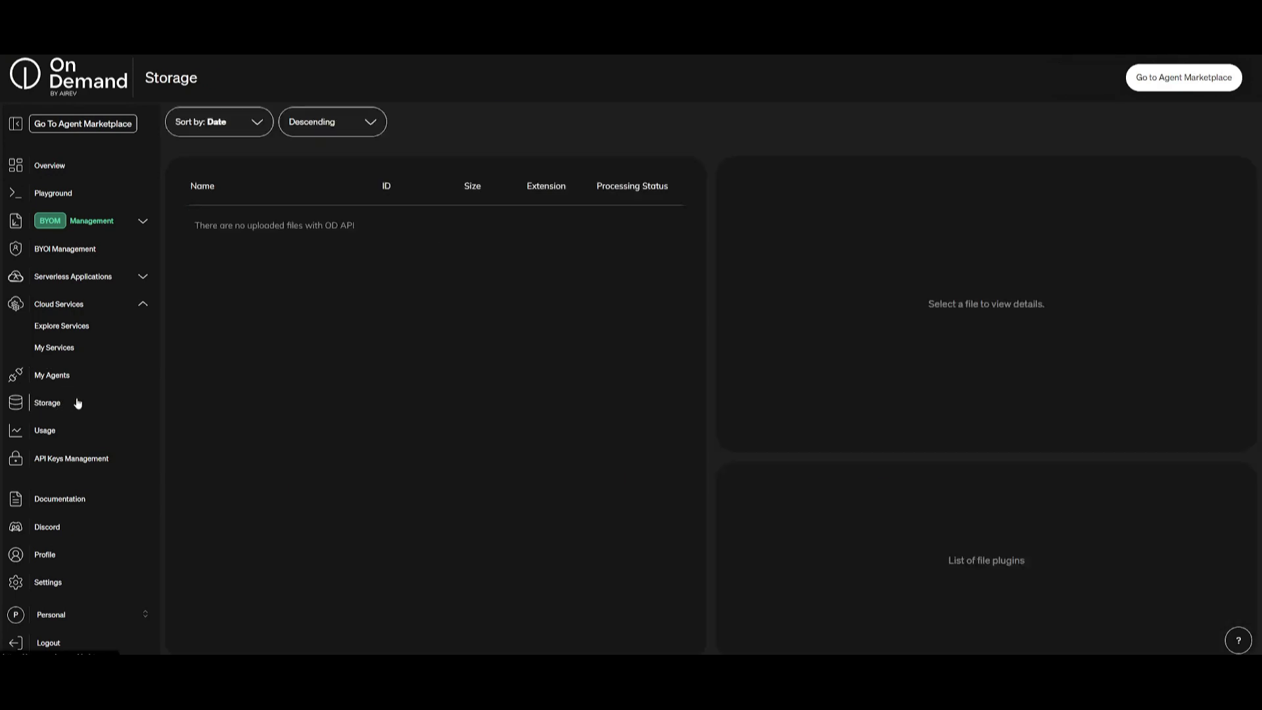
{"action": "left_click", "coordinate": [50, 437]}
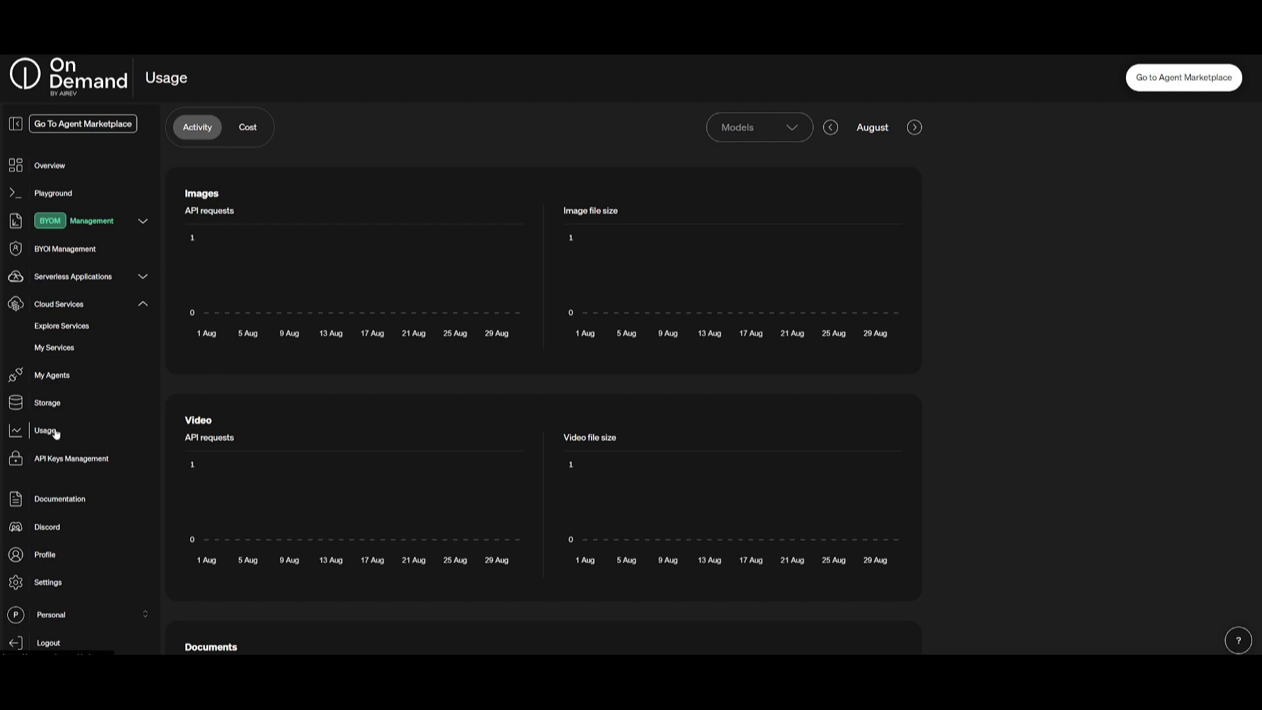
{"action": "left_click", "coordinate": [67, 458]}
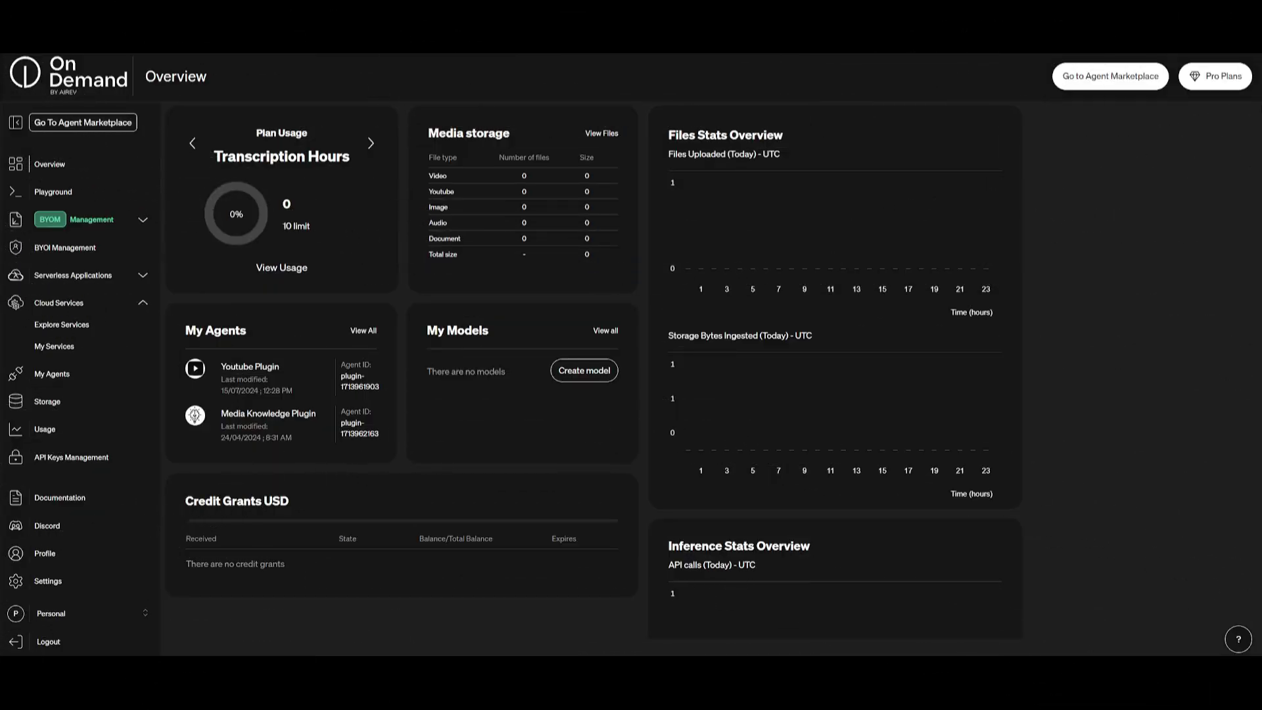
Step: Browse the Agent Marketplace cards and add the US Stock Technical Analysis Plugin
{"action": "left_click", "coordinate": [1103, 77]}
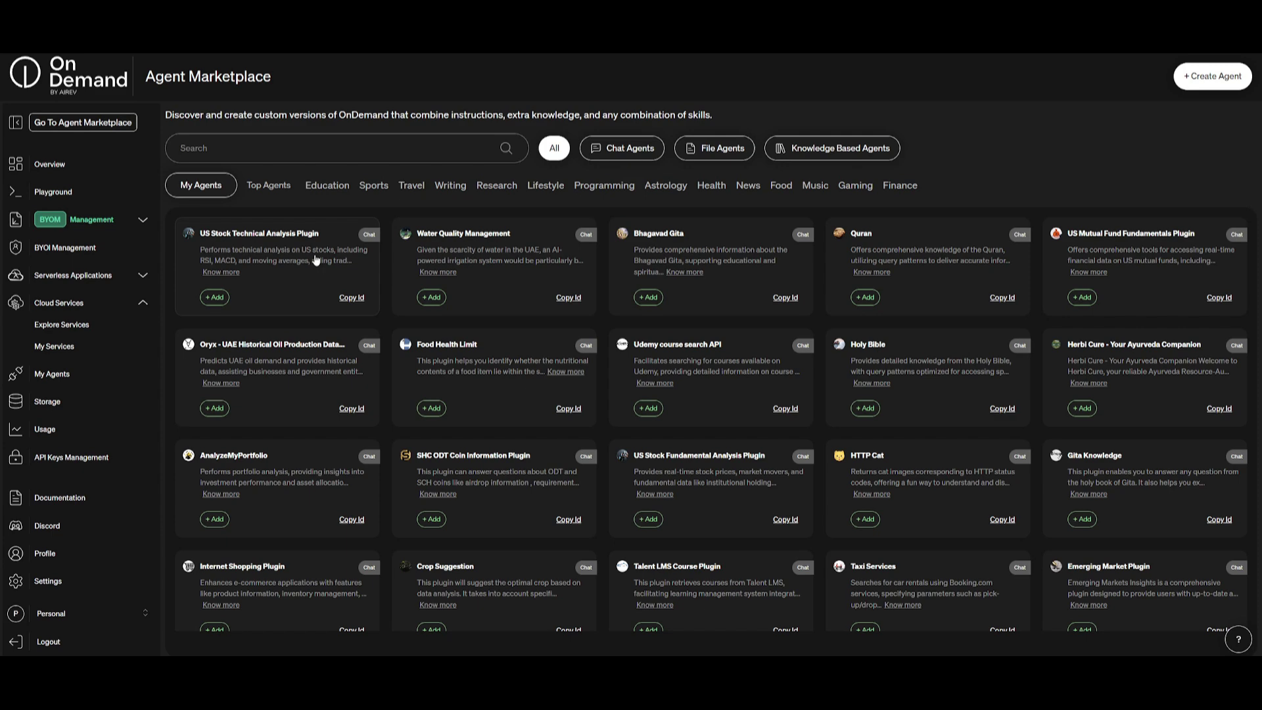
{"action": "scroll", "coordinate": [311, 262], "scroll_direction": "down", "scroll_amount": 1}
{"action": "scroll", "coordinate": [311, 263], "scroll_direction": "down", "scroll_amount": 3}
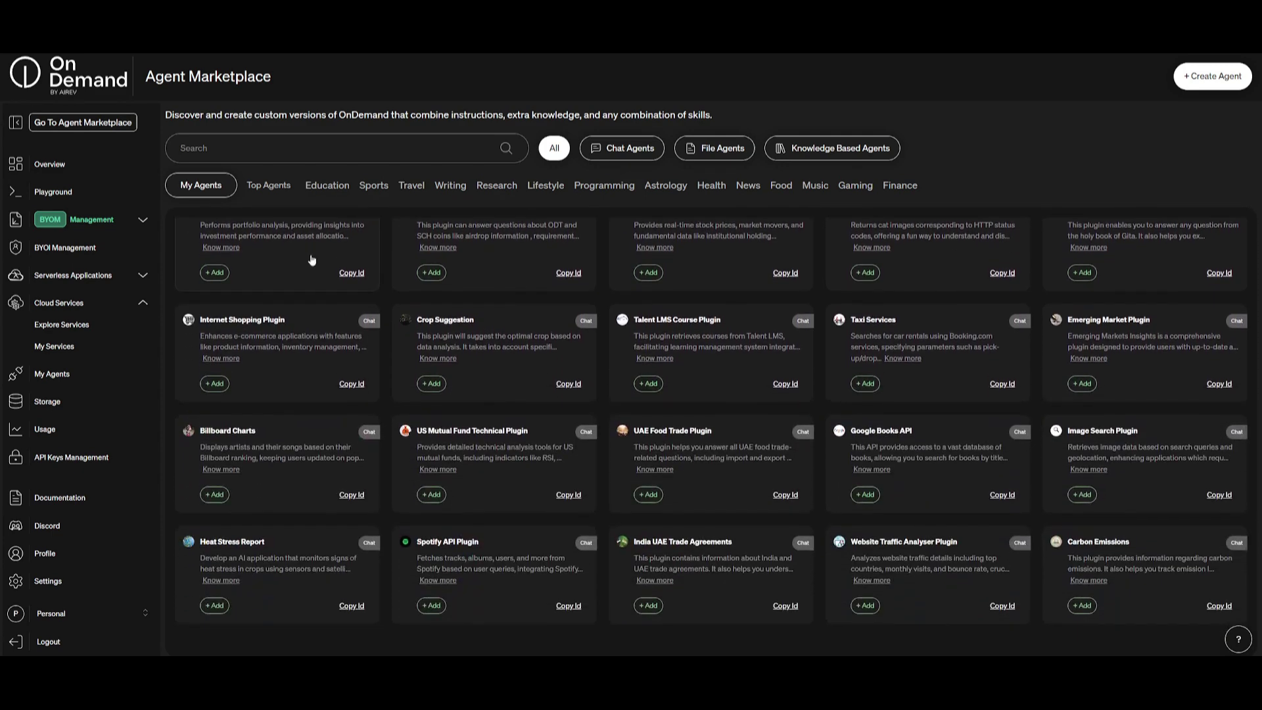
{"action": "scroll", "coordinate": [317, 263], "scroll_direction": "down", "scroll_amount": 2}
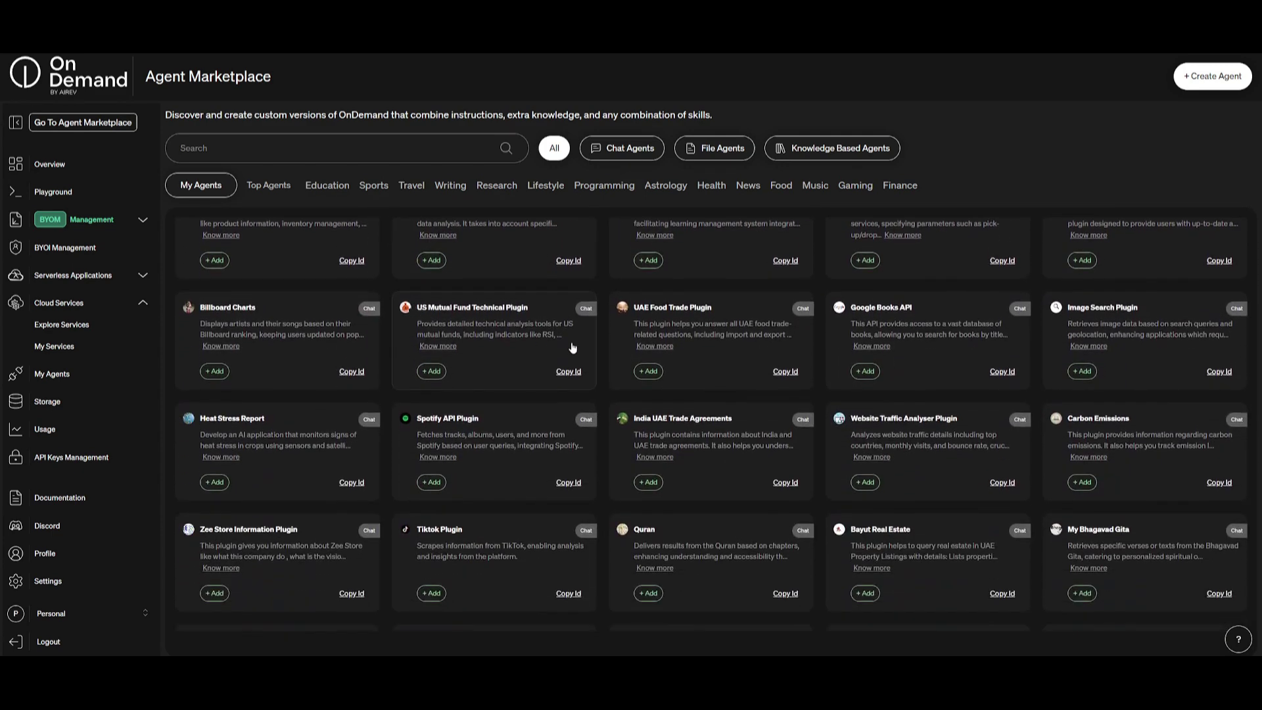
{"action": "scroll", "coordinate": [923, 382], "scroll_direction": "up", "scroll_amount": 5}
{"action": "scroll", "coordinate": [852, 373], "scroll_direction": "up", "scroll_amount": 1}
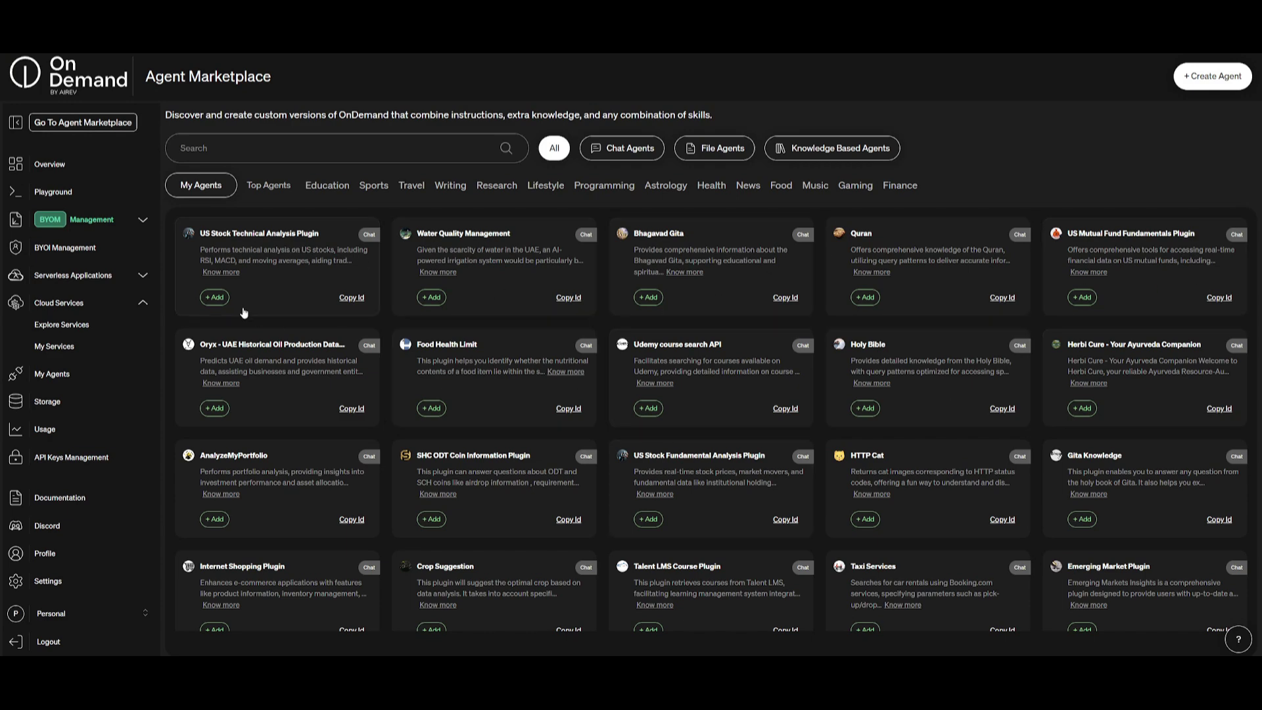
{"action": "left_click", "coordinate": [215, 297]}
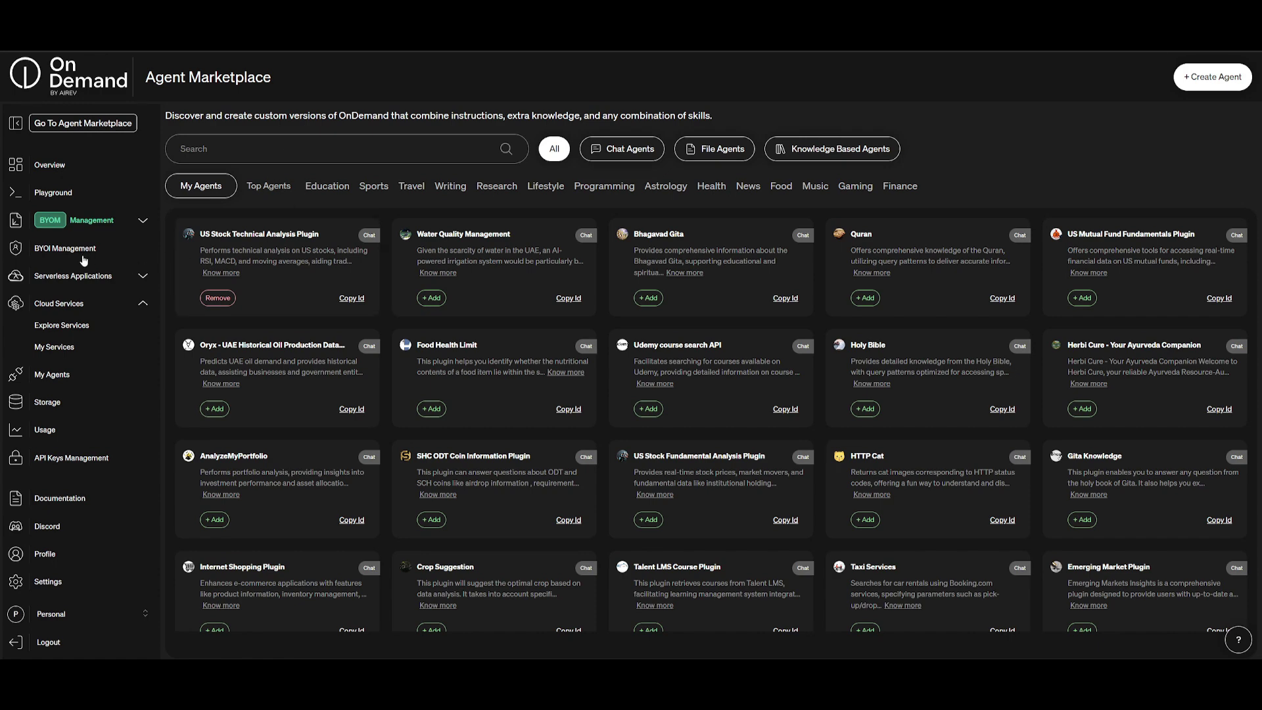
Step: Add the US Stock Technical Analysis Plugin to the Playground's agents
{"action": "left_click", "coordinate": [51, 192]}
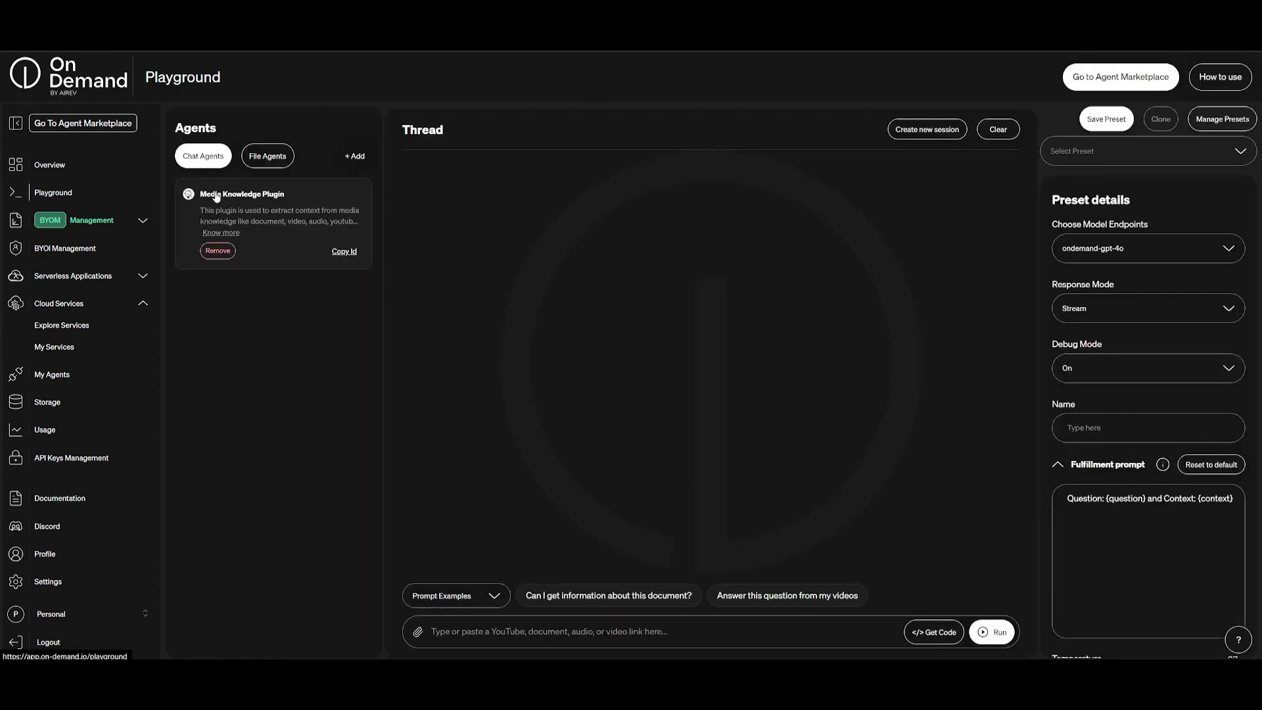
{"action": "left_click", "coordinate": [355, 155]}
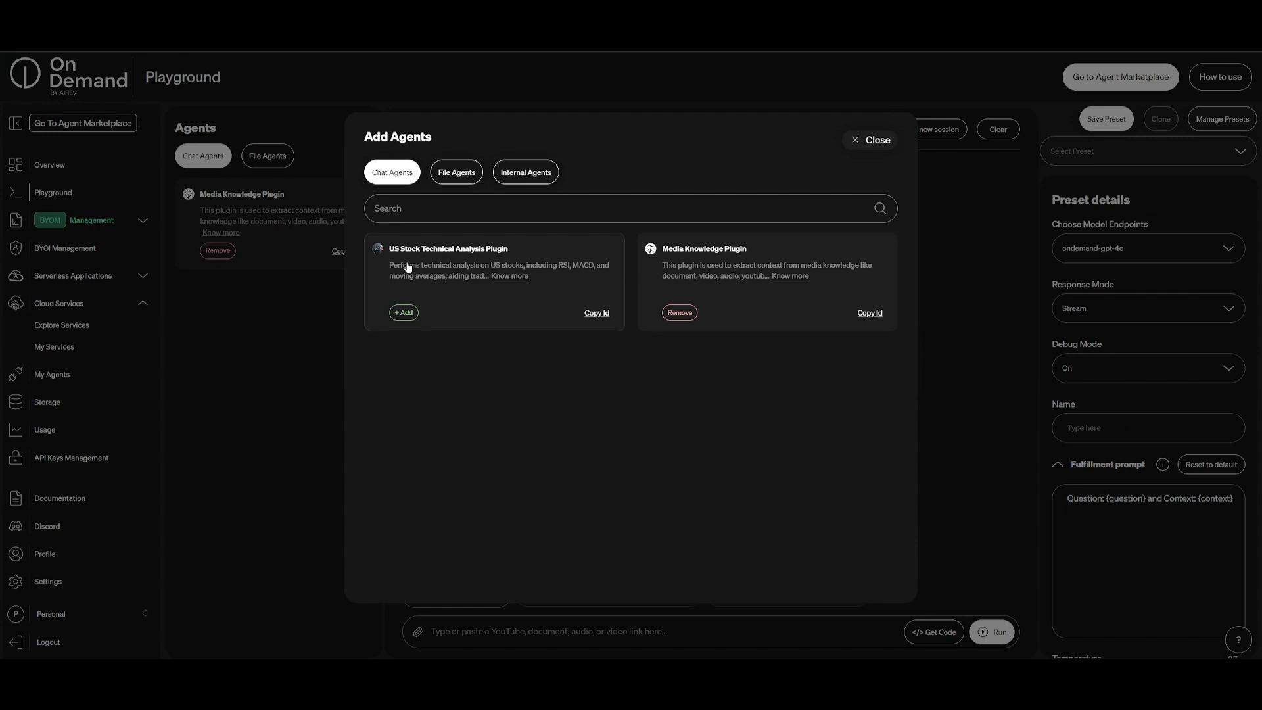
{"action": "left_click", "coordinate": [403, 312]}
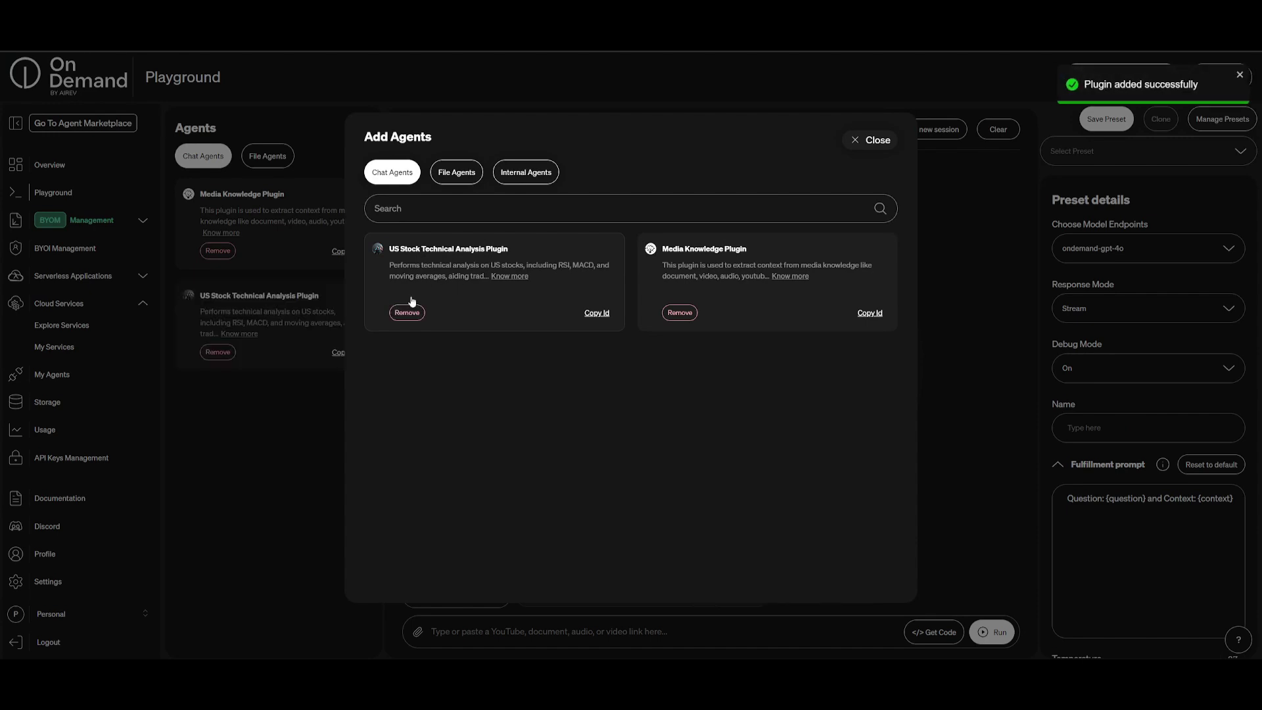
{"action": "left_click", "coordinate": [258, 403]}
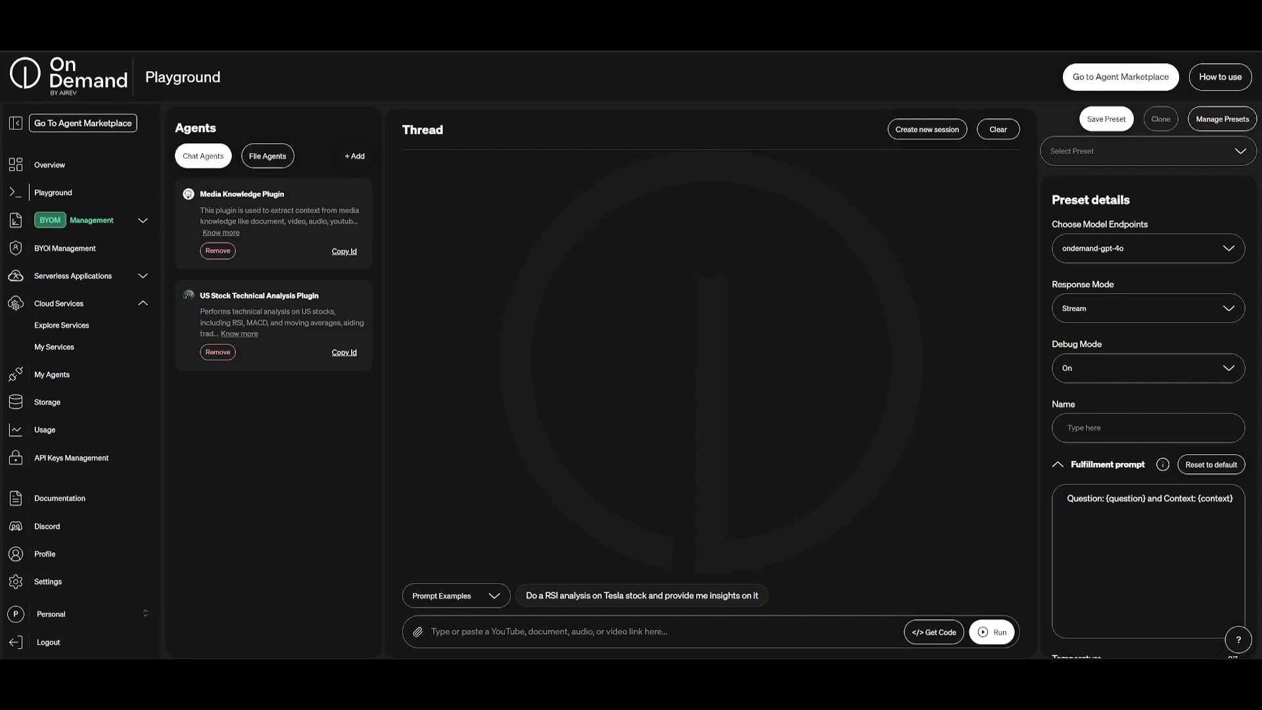
Step: Run the example prompt requesting an RSI analysis of Tesla stock with insights
{"action": "left_click", "coordinate": [579, 597]}
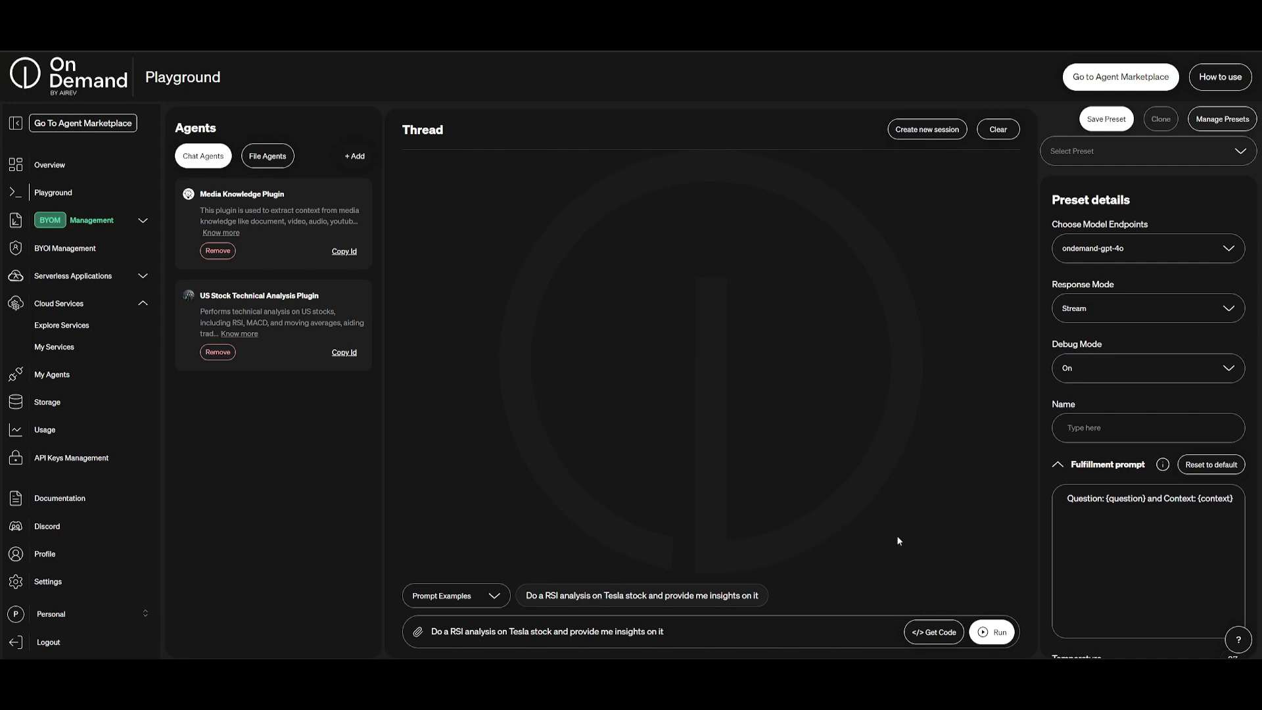
{"action": "left_click", "coordinate": [991, 634]}
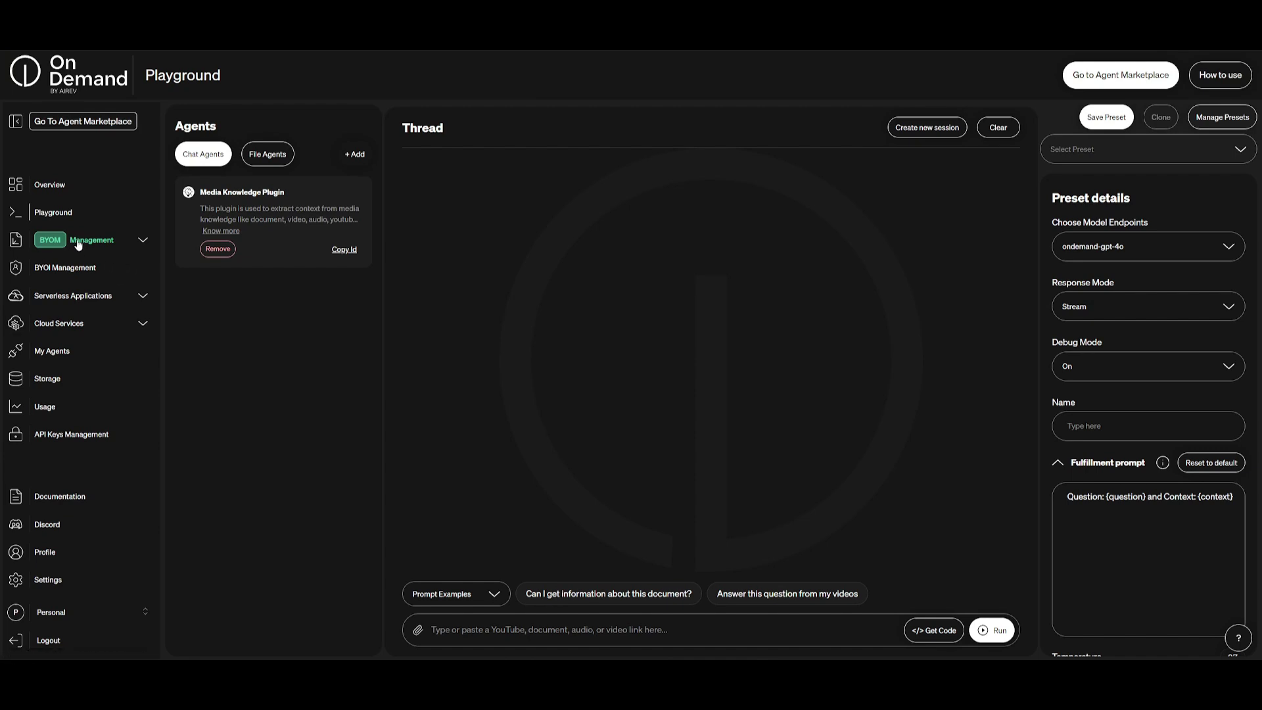
Step: Open BYOM Management to show the empty Models list
{"action": "left_click", "coordinate": [77, 241]}
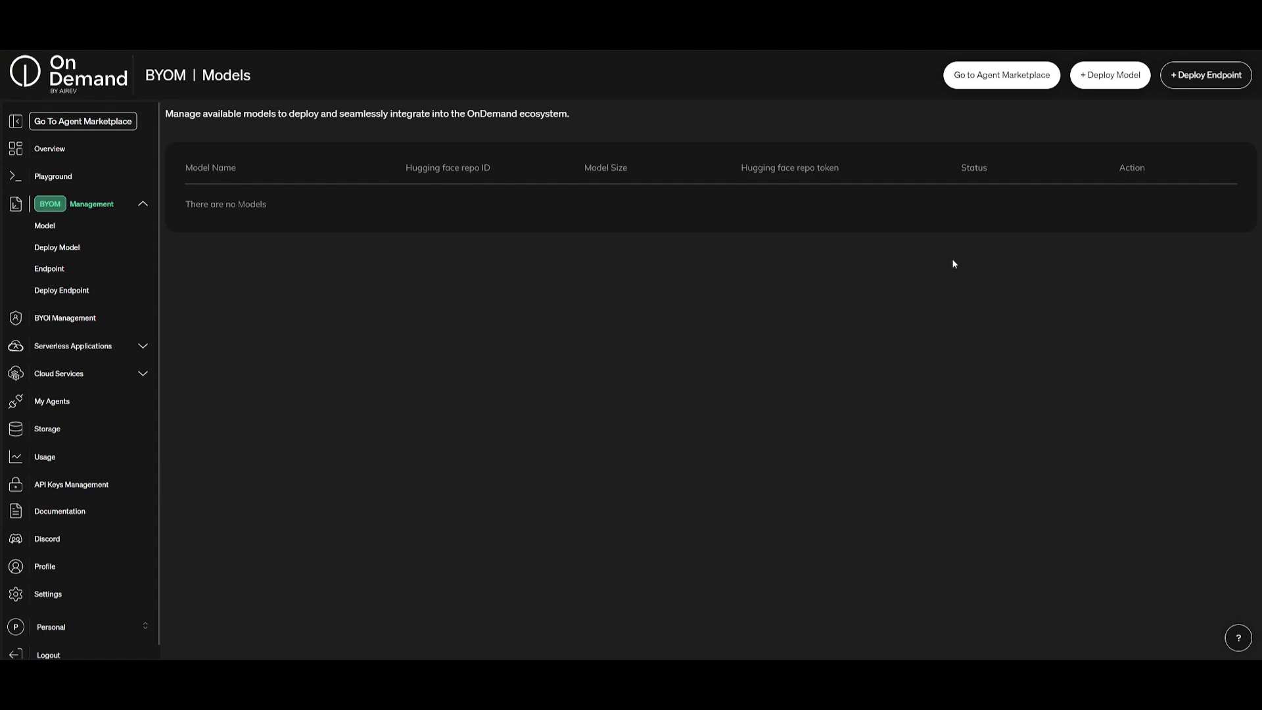
Step: Start a new model deployment and scroll through the Hugging Face model search list
{"action": "left_click", "coordinate": [1109, 77]}
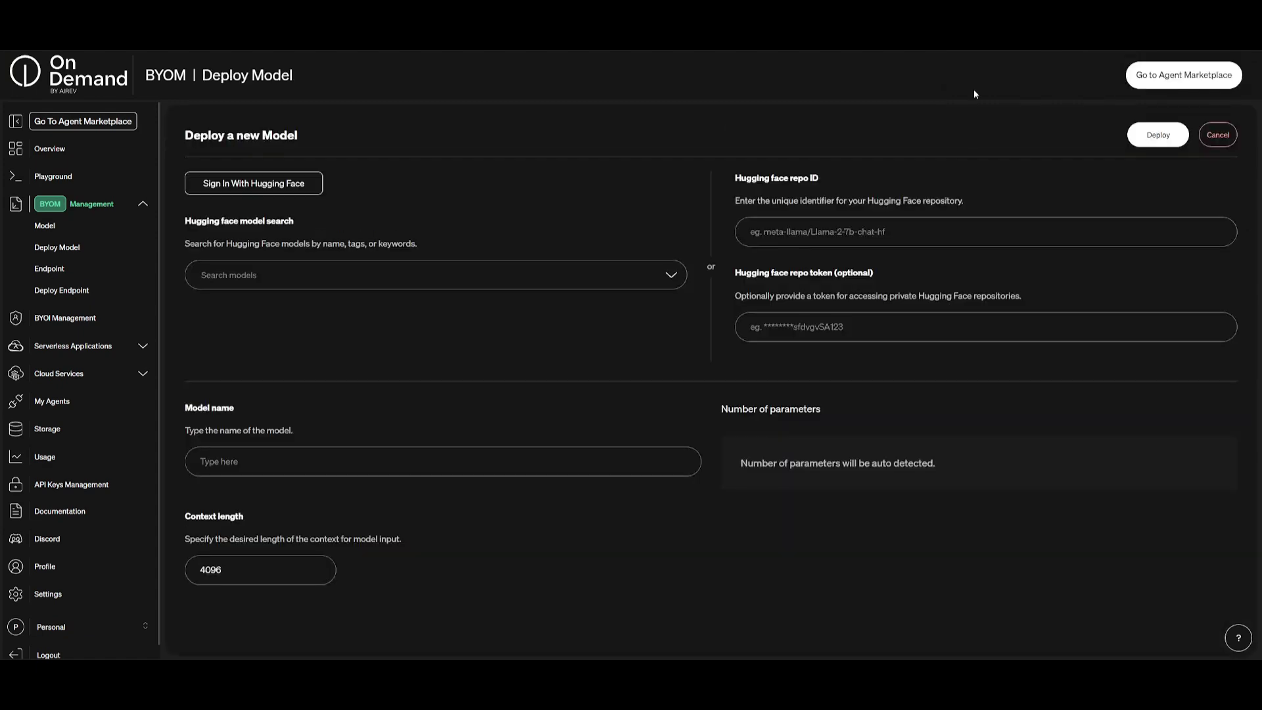
{"action": "left_click", "coordinate": [253, 271]}
{"action": "scroll", "coordinate": [261, 329], "scroll_direction": "down", "scroll_amount": 3}
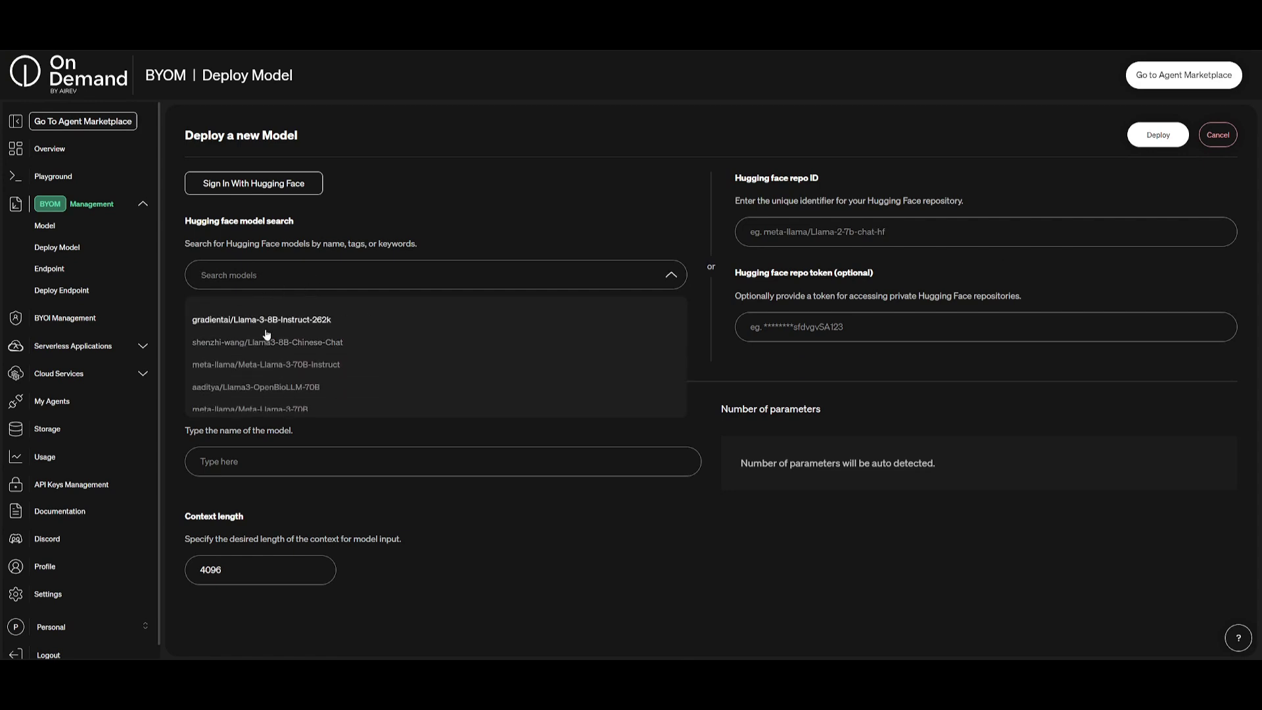
{"action": "scroll", "coordinate": [263, 328], "scroll_direction": "down", "scroll_amount": 5}
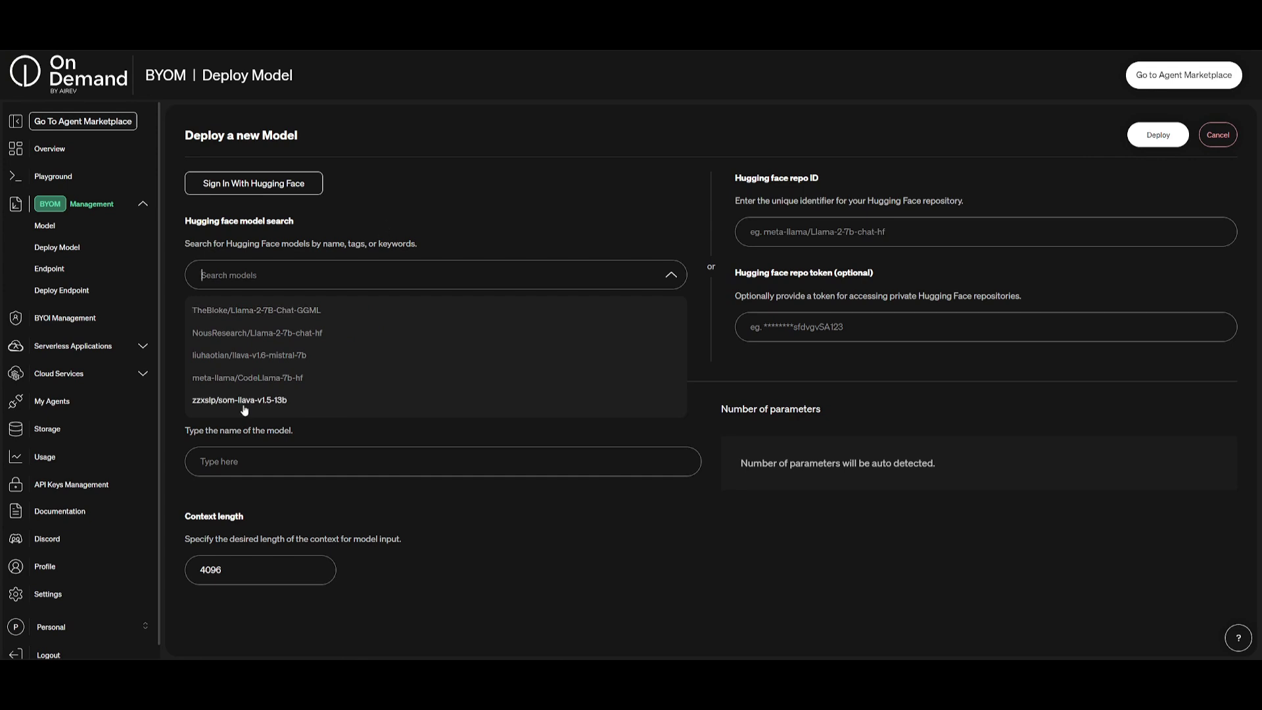
{"action": "left_click", "coordinate": [428, 461]}
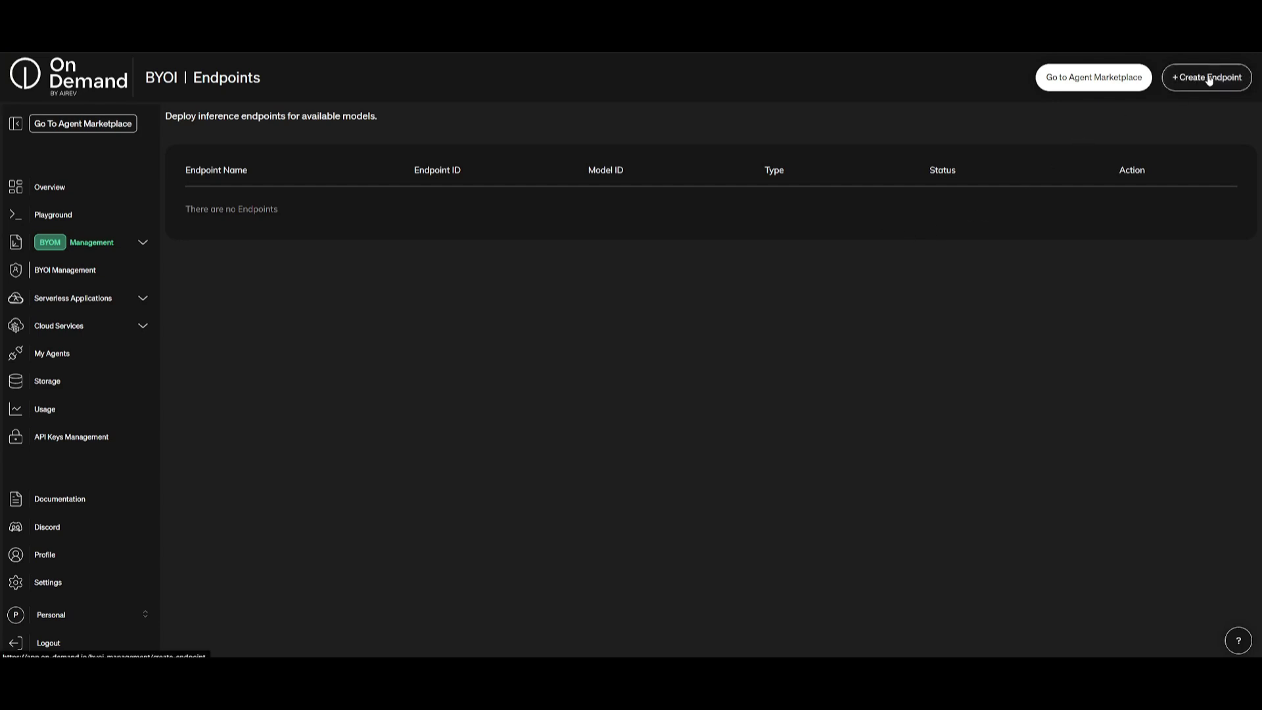
Step: Name a new OpenAI Compatible endpoint 'woa' and attempt creating it without URL or model ID
{"action": "left_click", "coordinate": [1187, 86]}
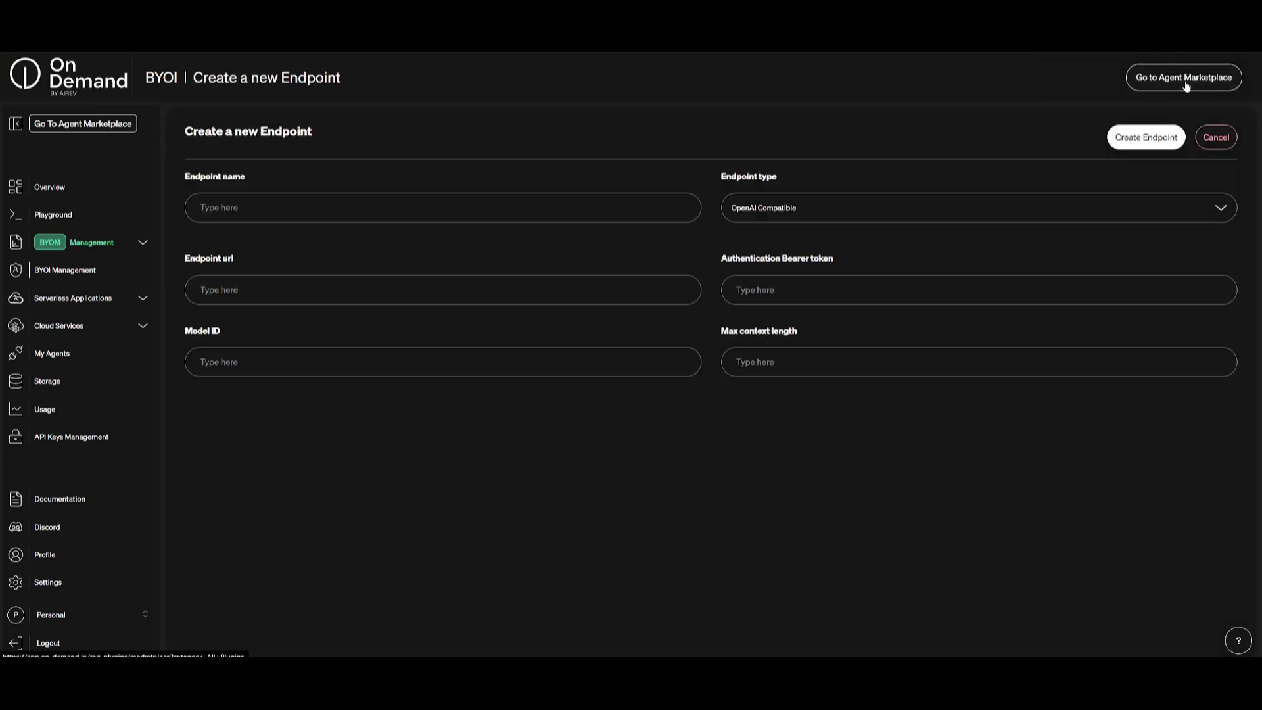
{"action": "left_click", "coordinate": [292, 205]}
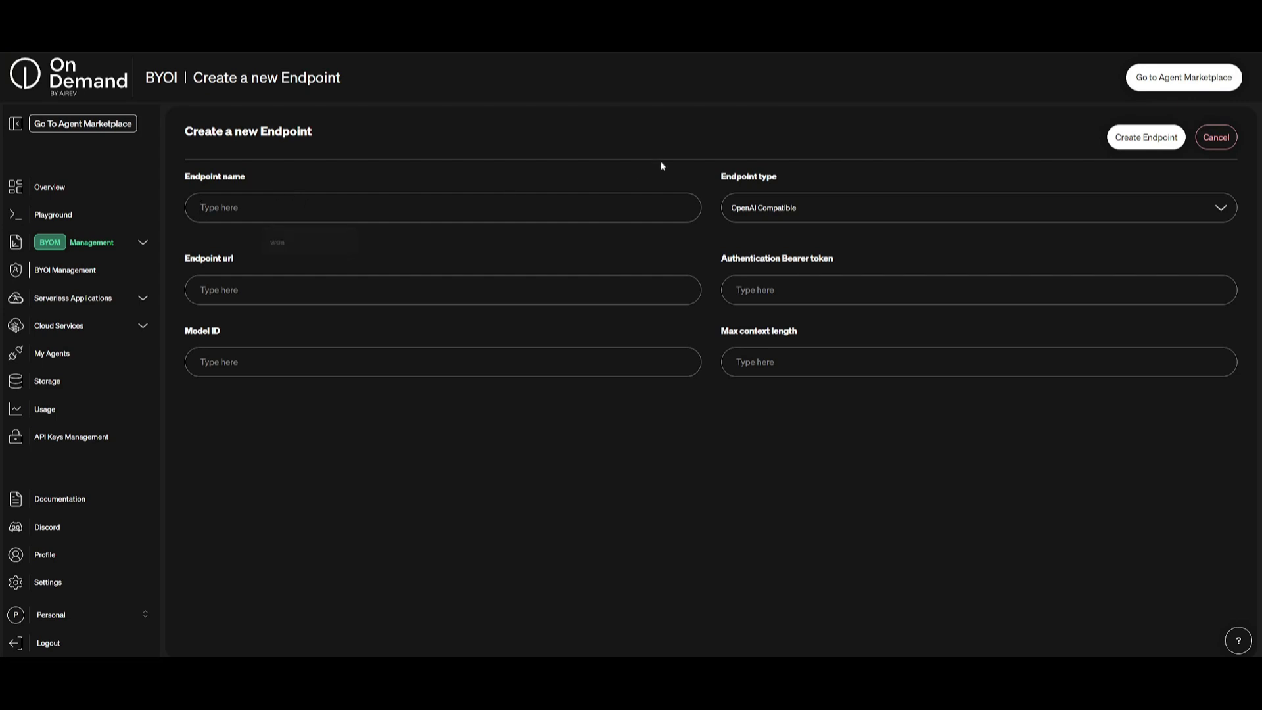
{"action": "left_click", "coordinate": [275, 240]}
{"action": "left_click", "coordinate": [784, 208]}
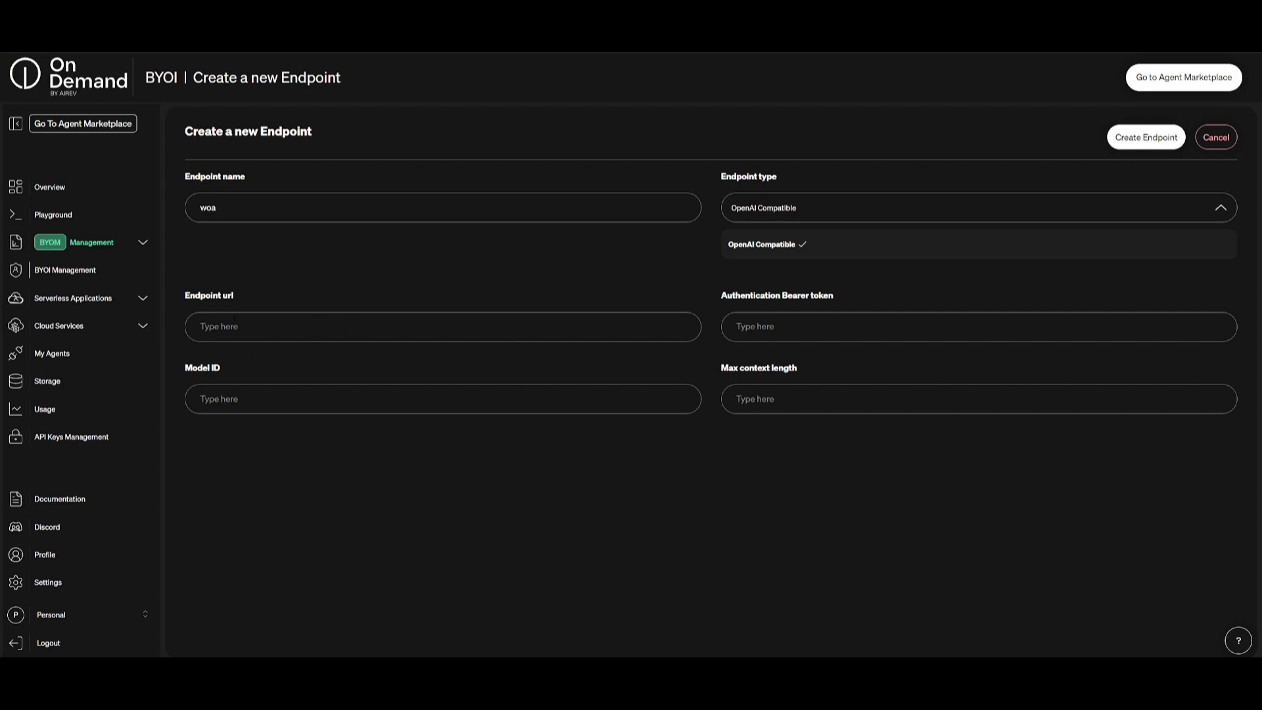
{"action": "left_click", "coordinate": [1140, 135]}
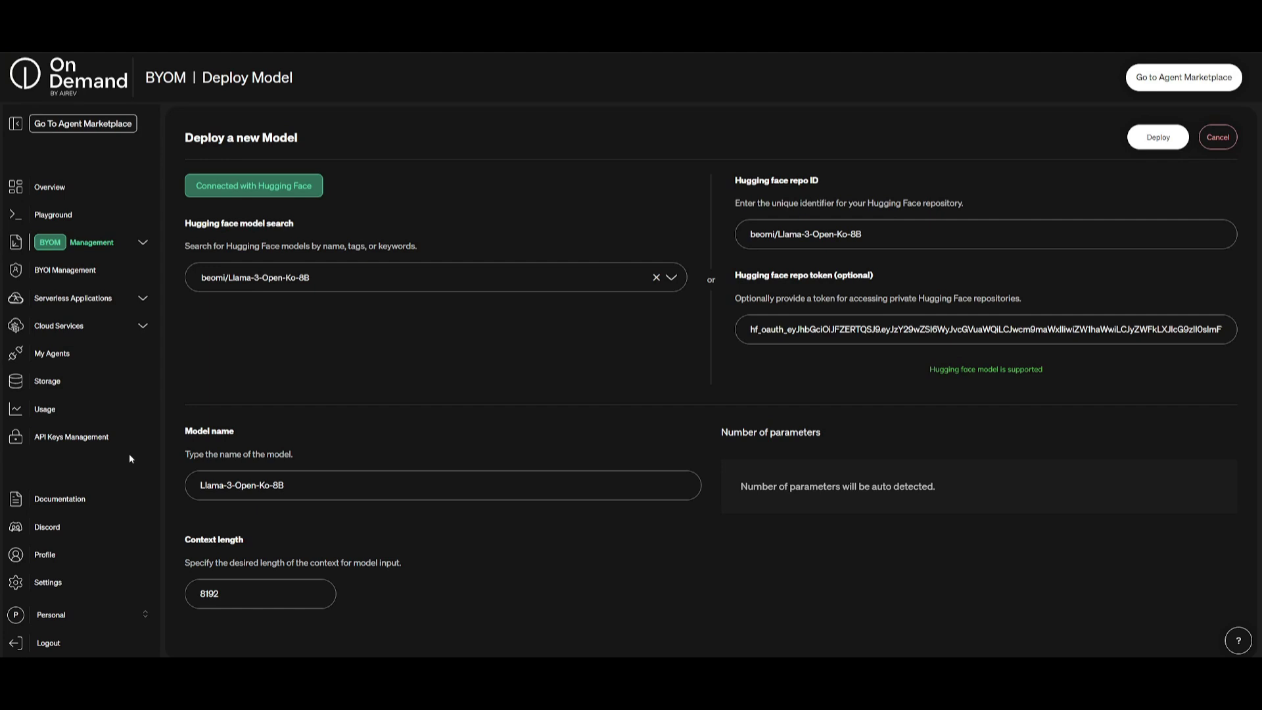
Step: Deploy beomi/Llama-3-Open-Ko-8B as Llama-3-Open-Ko-8B and expand BYOM Management
{"action": "left_click", "coordinate": [1158, 137]}
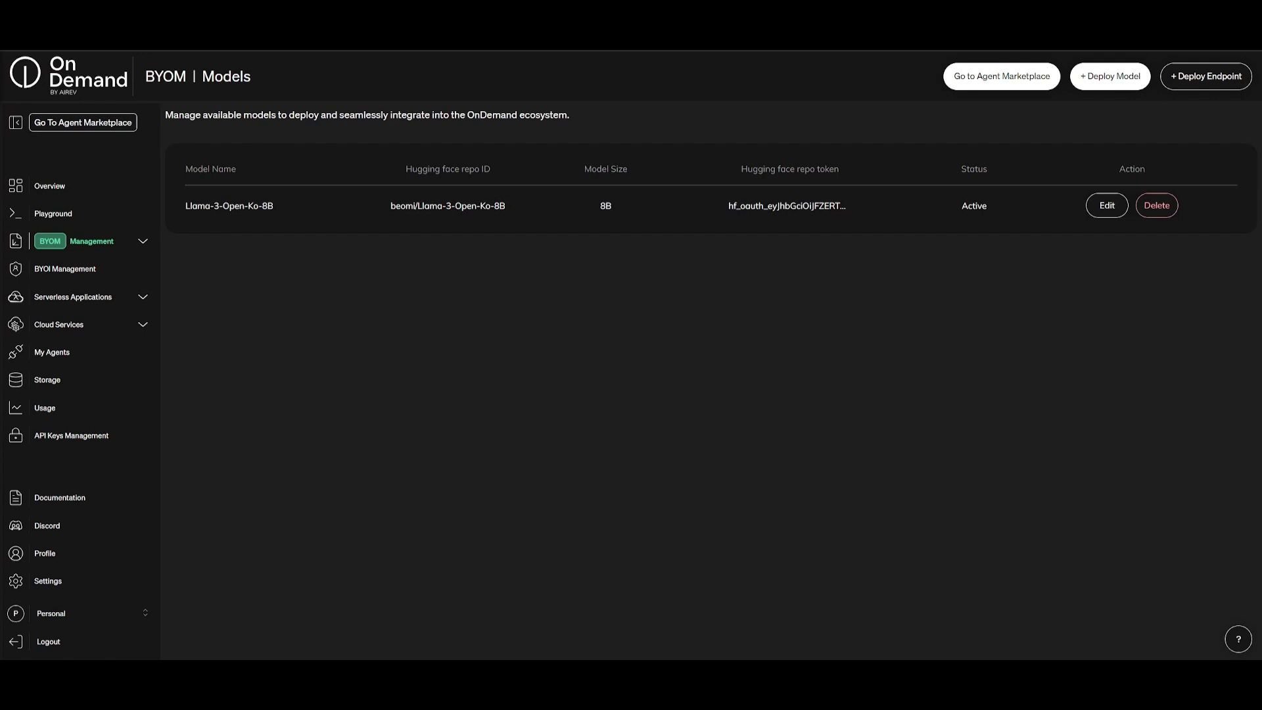
{"action": "left_click", "coordinate": [141, 245]}
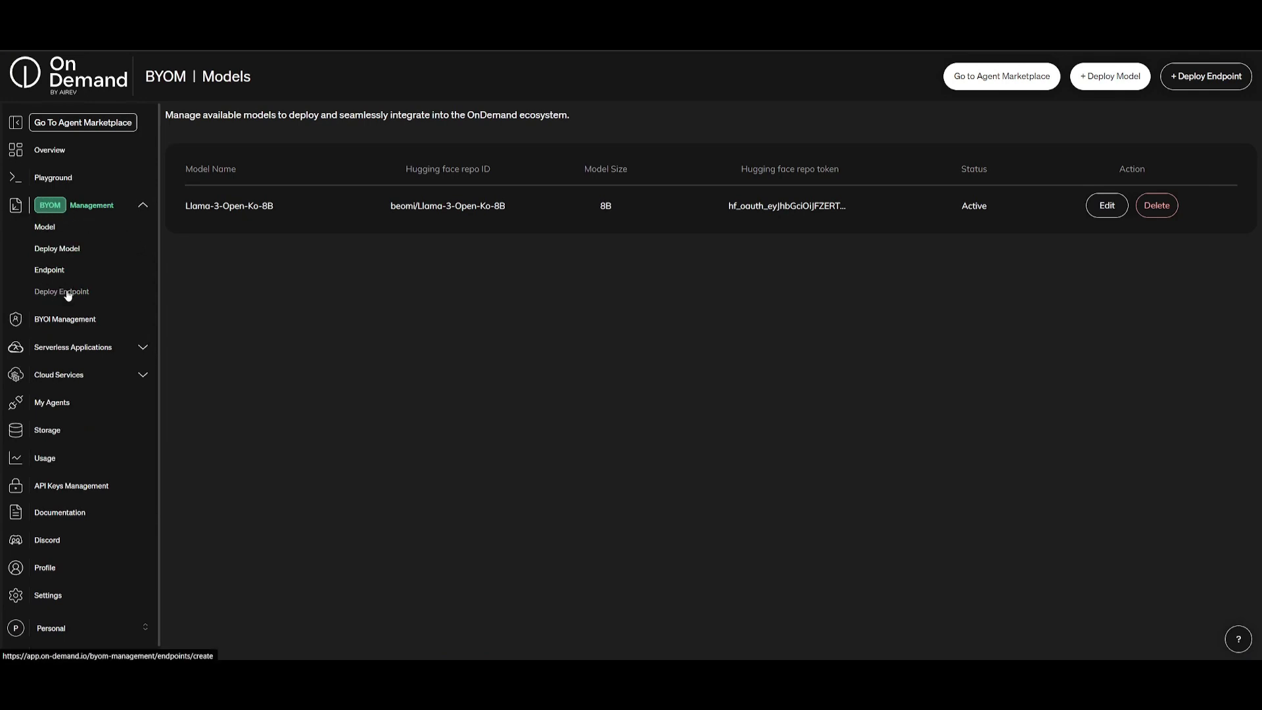
Step: Start a new BYOM endpoint using the Llama-3-Open-Ko-8B model, named OpenKO8B
{"action": "left_click", "coordinate": [52, 273]}
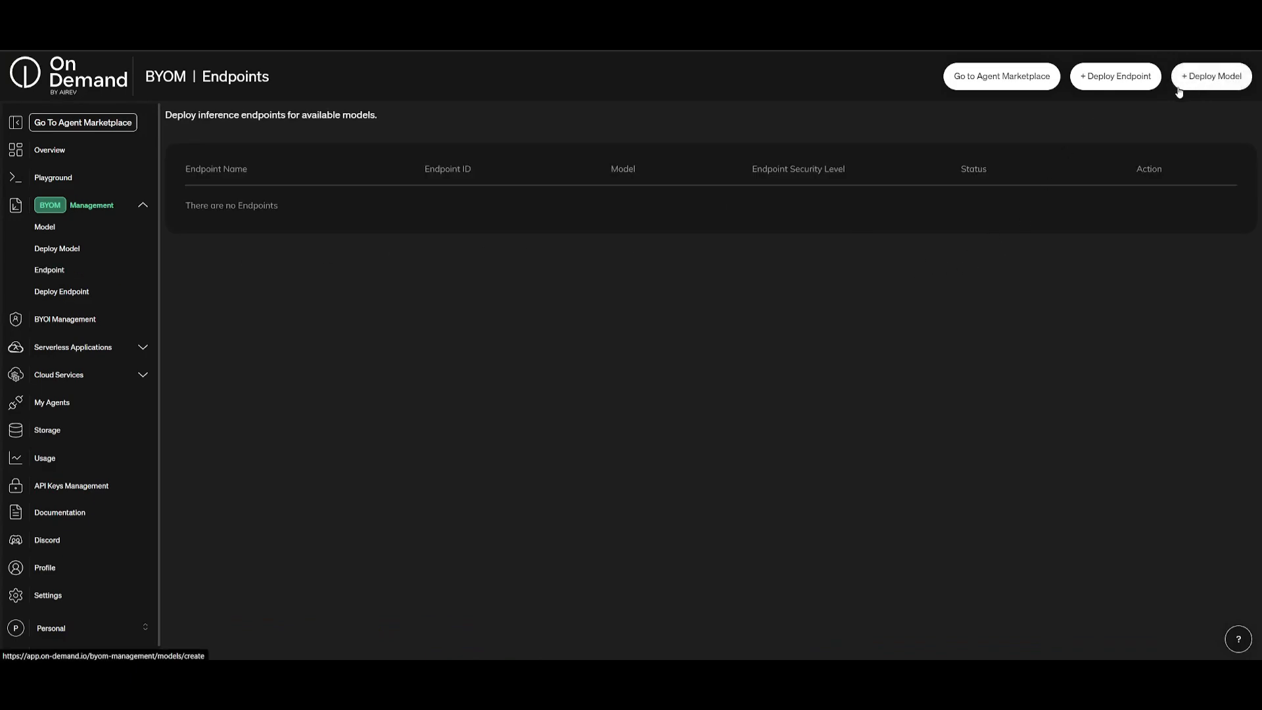
{"action": "left_click", "coordinate": [1126, 88]}
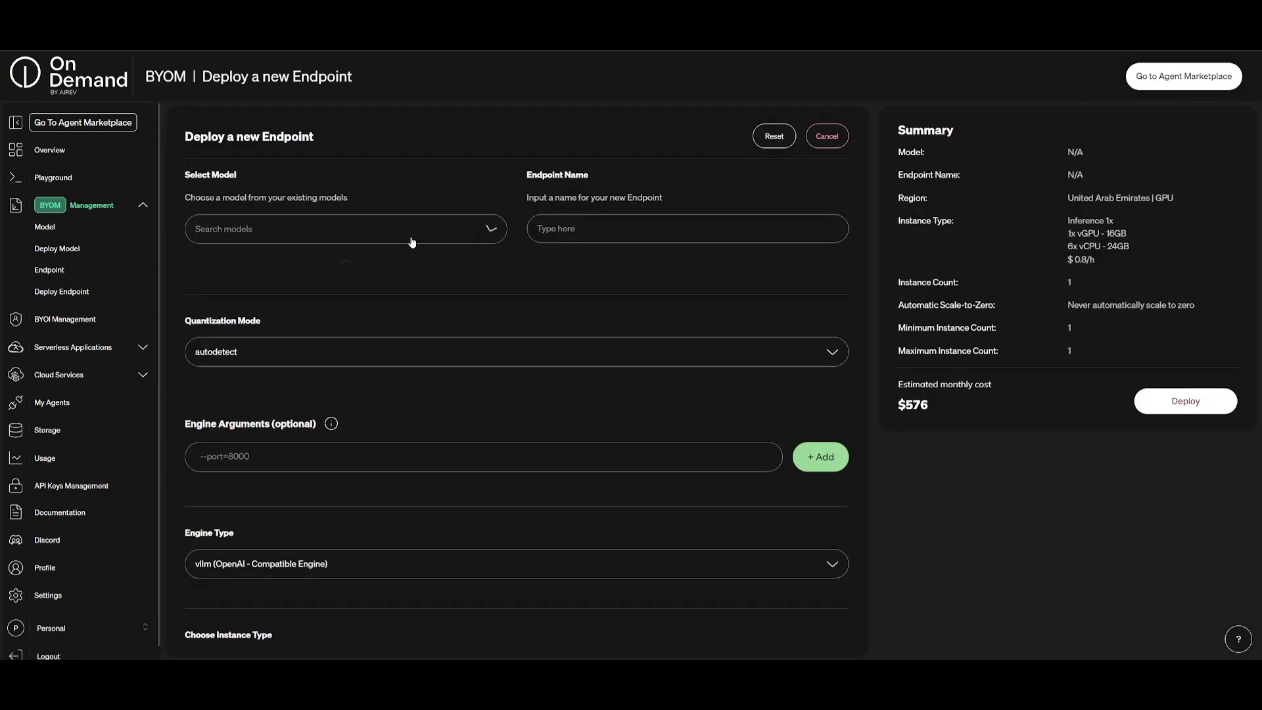
{"action": "left_click", "coordinate": [414, 240]}
{"action": "left_click", "coordinate": [247, 261]}
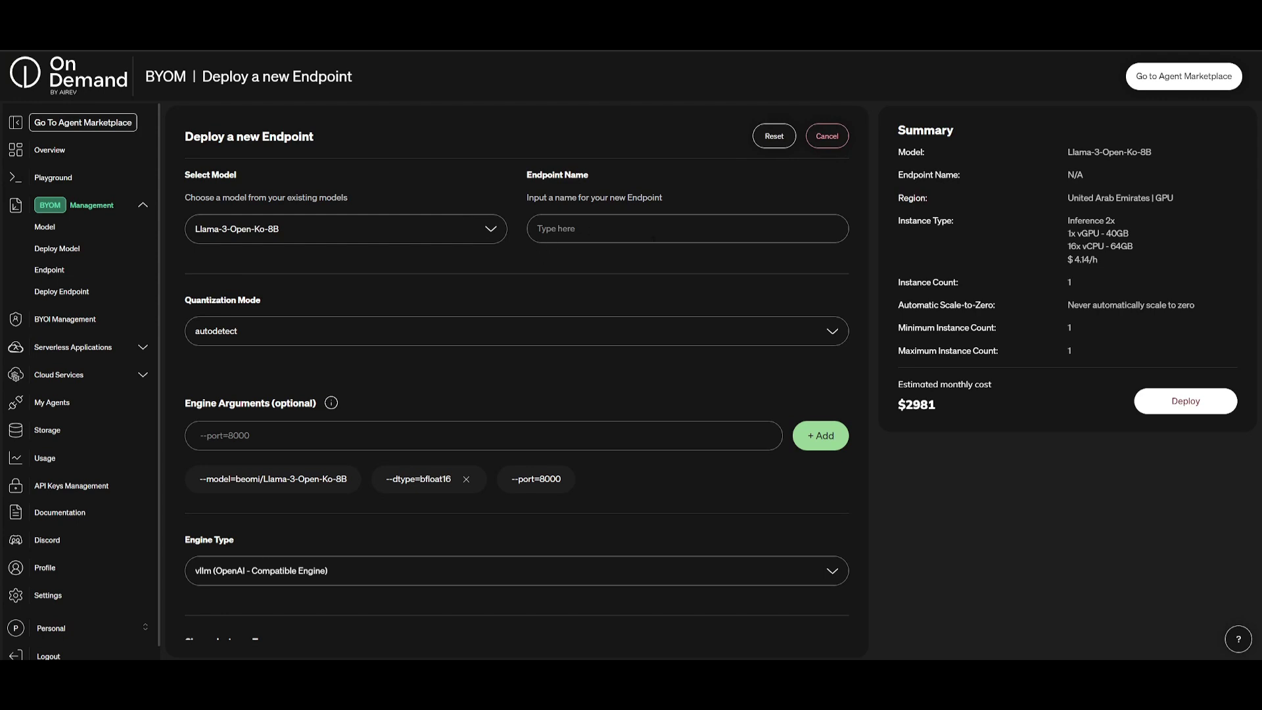
{"action": "type", "text": "OpenKO8B"}
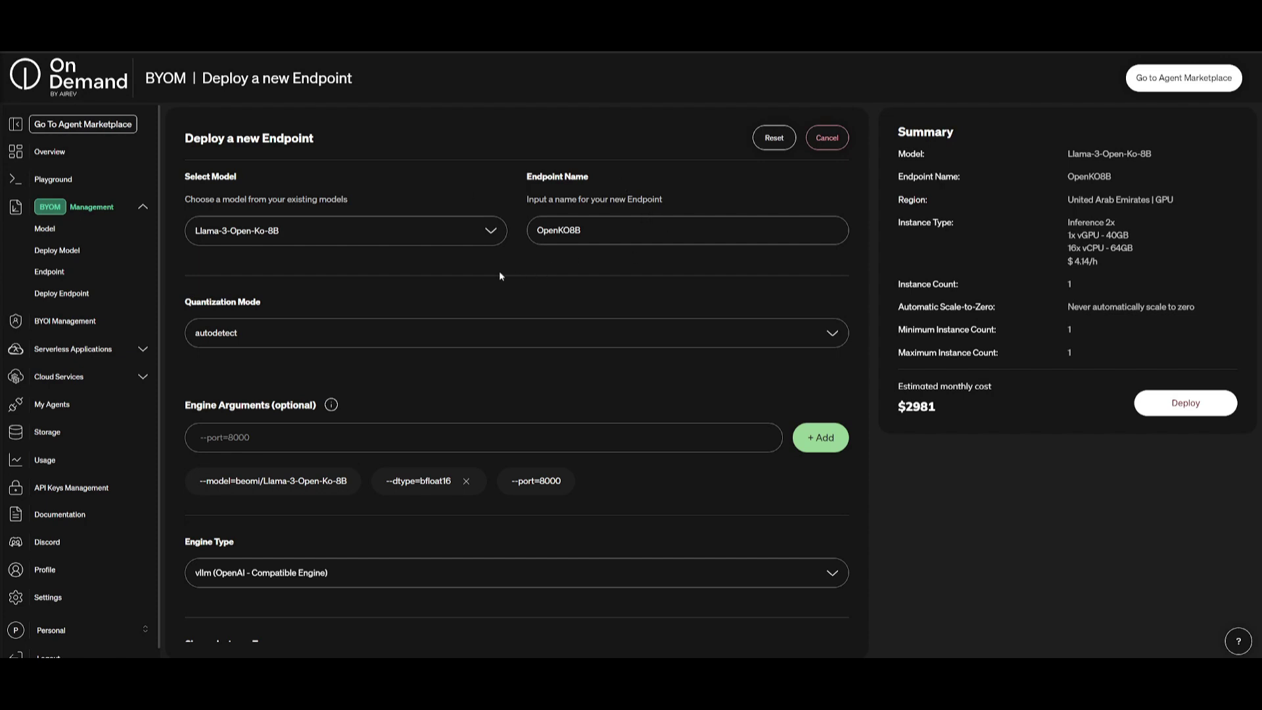
{"action": "scroll", "coordinate": [463, 268], "scroll_direction": "down", "scroll_amount": 4}
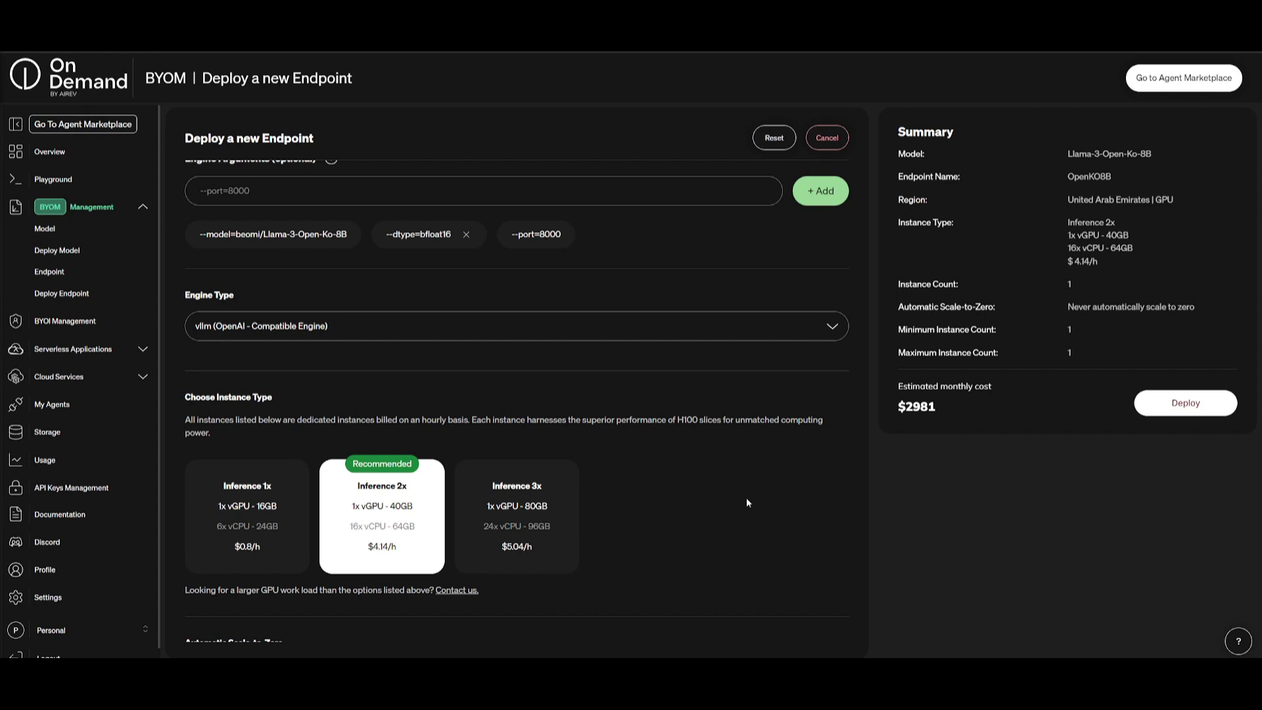
{"action": "scroll", "coordinate": [747, 498], "scroll_direction": "down", "scroll_amount": 5}
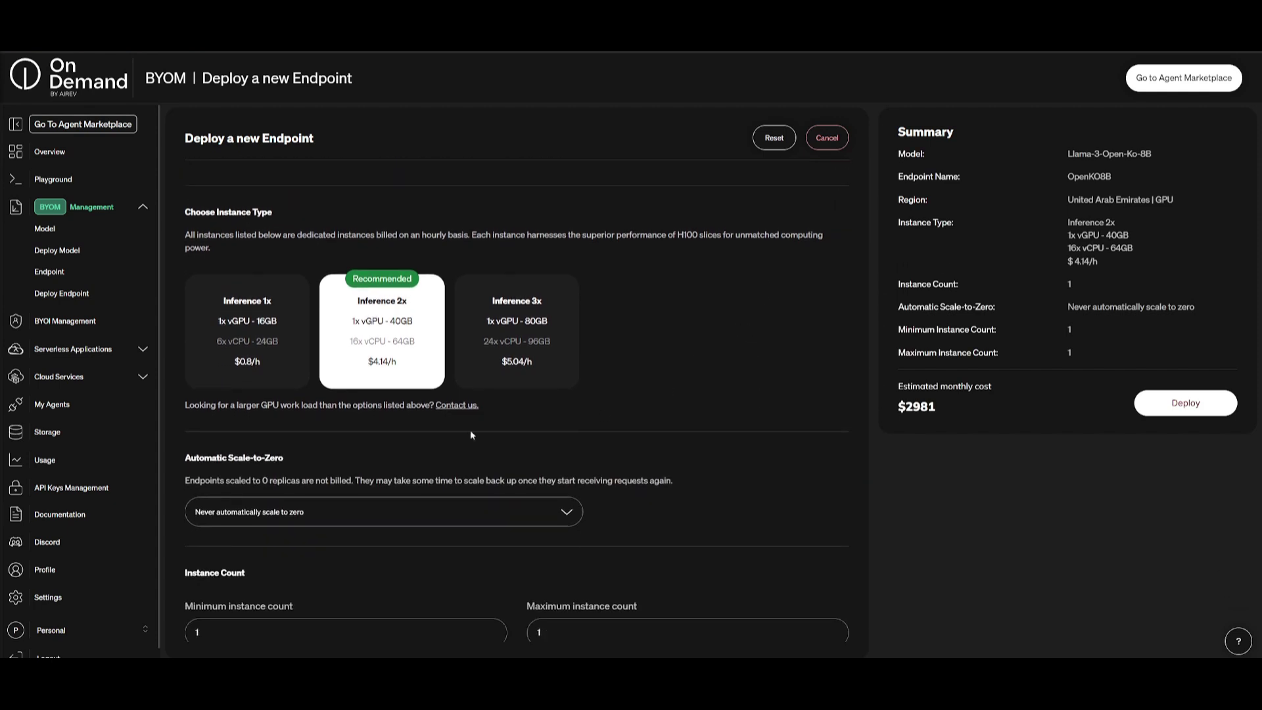
{"action": "left_click", "coordinate": [300, 520]}
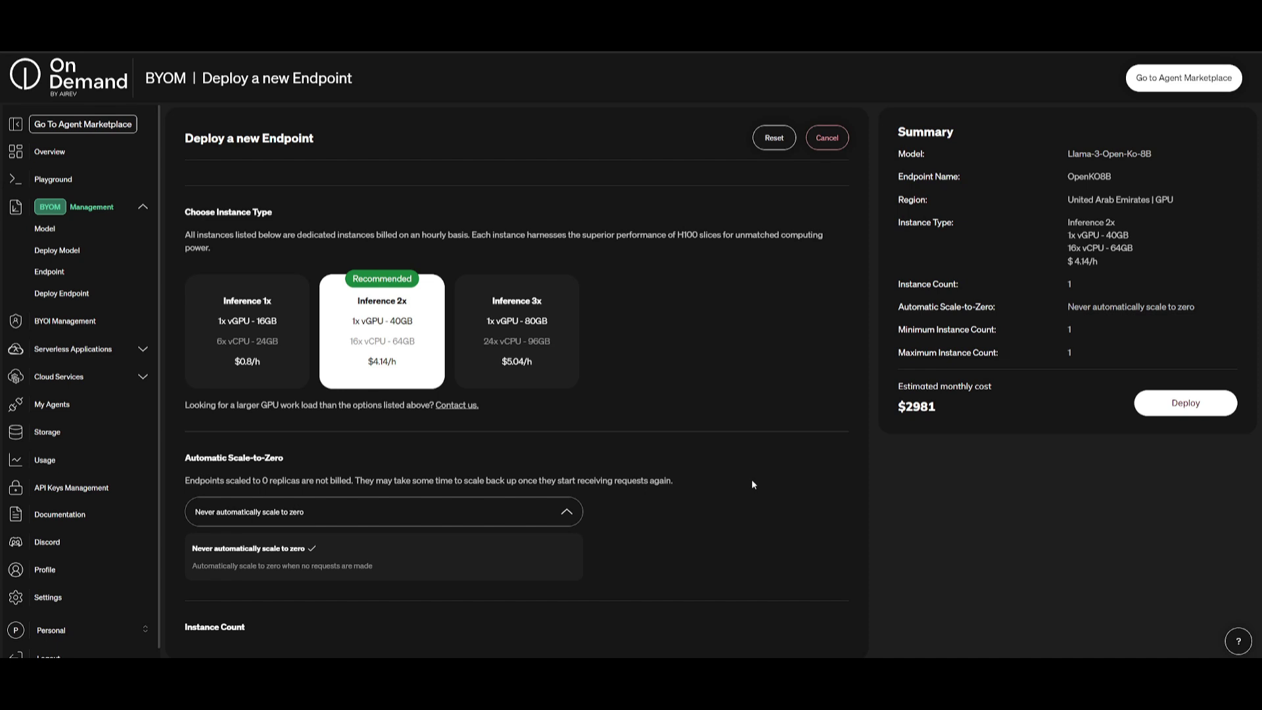
{"action": "left_click", "coordinate": [761, 494]}
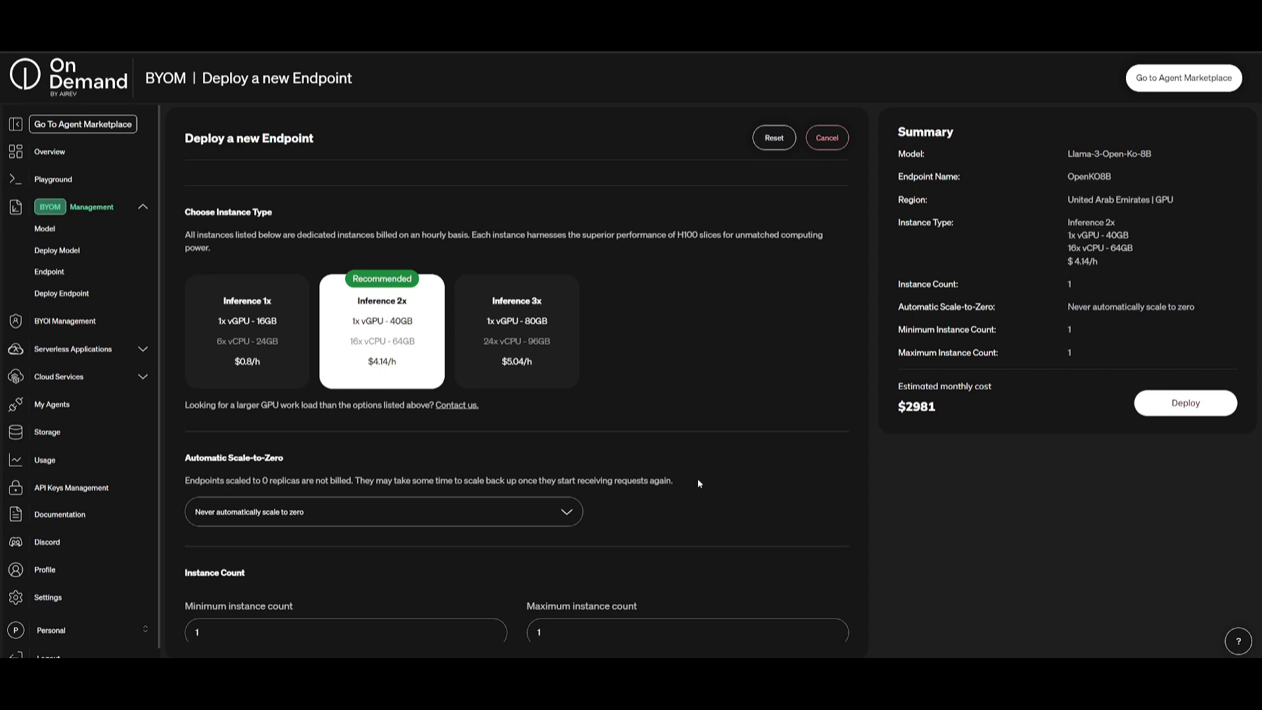
{"action": "scroll", "coordinate": [696, 479], "scroll_direction": "down", "scroll_amount": 1}
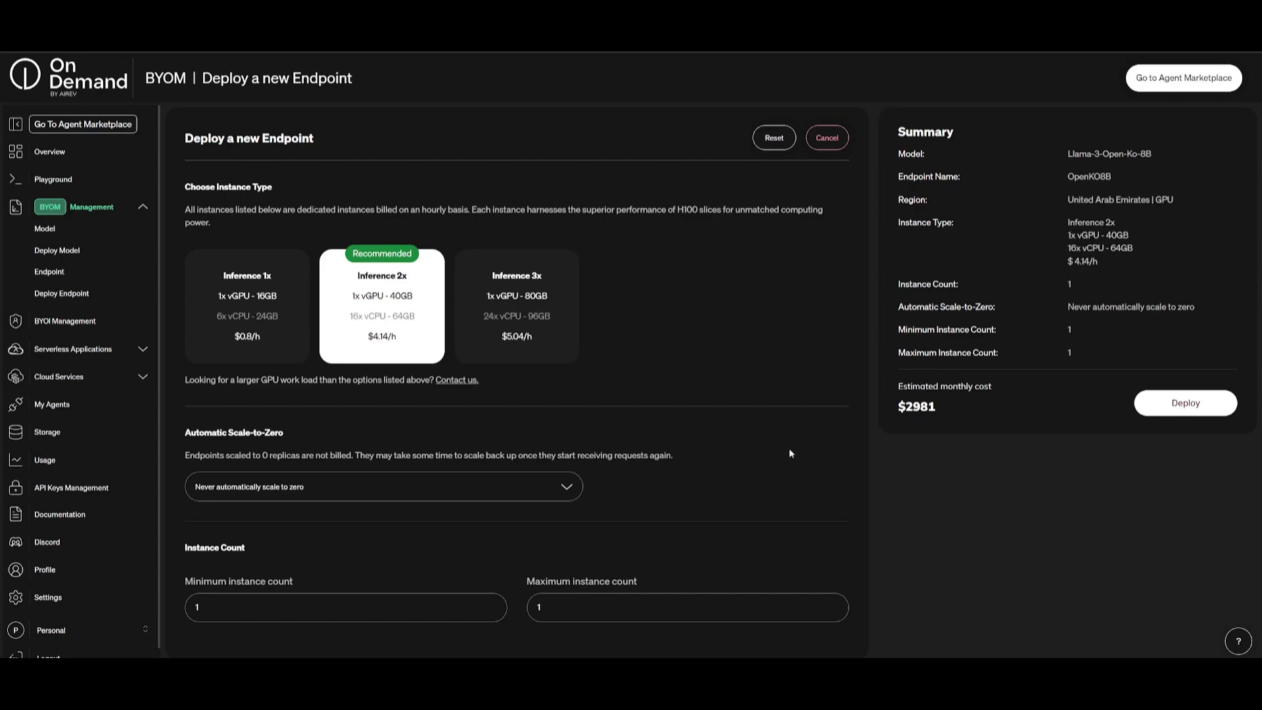
{"action": "scroll", "coordinate": [791, 454], "scroll_direction": "up", "scroll_amount": 7}
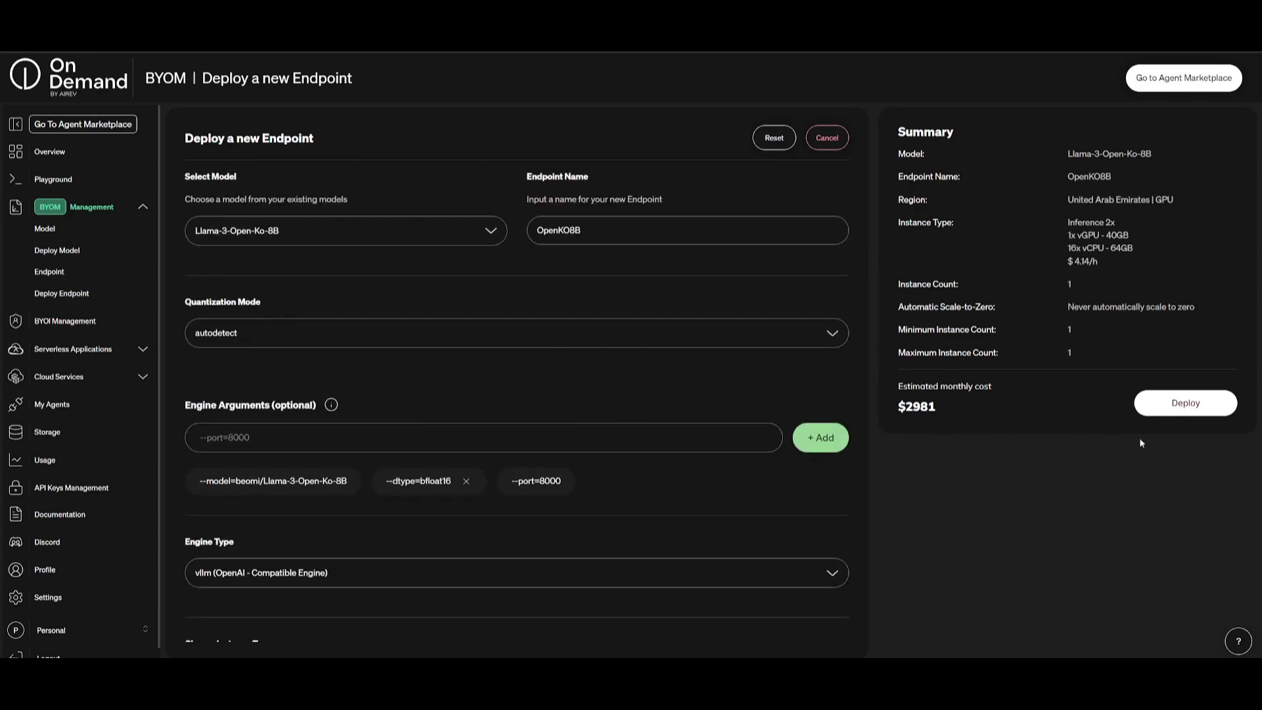
Step: Deploy and confirm the OpenKO8B endpoint, then begin a new serverless repository
{"action": "left_click", "coordinate": [1203, 408]}
{"action": "left_click", "coordinate": [589, 416]}
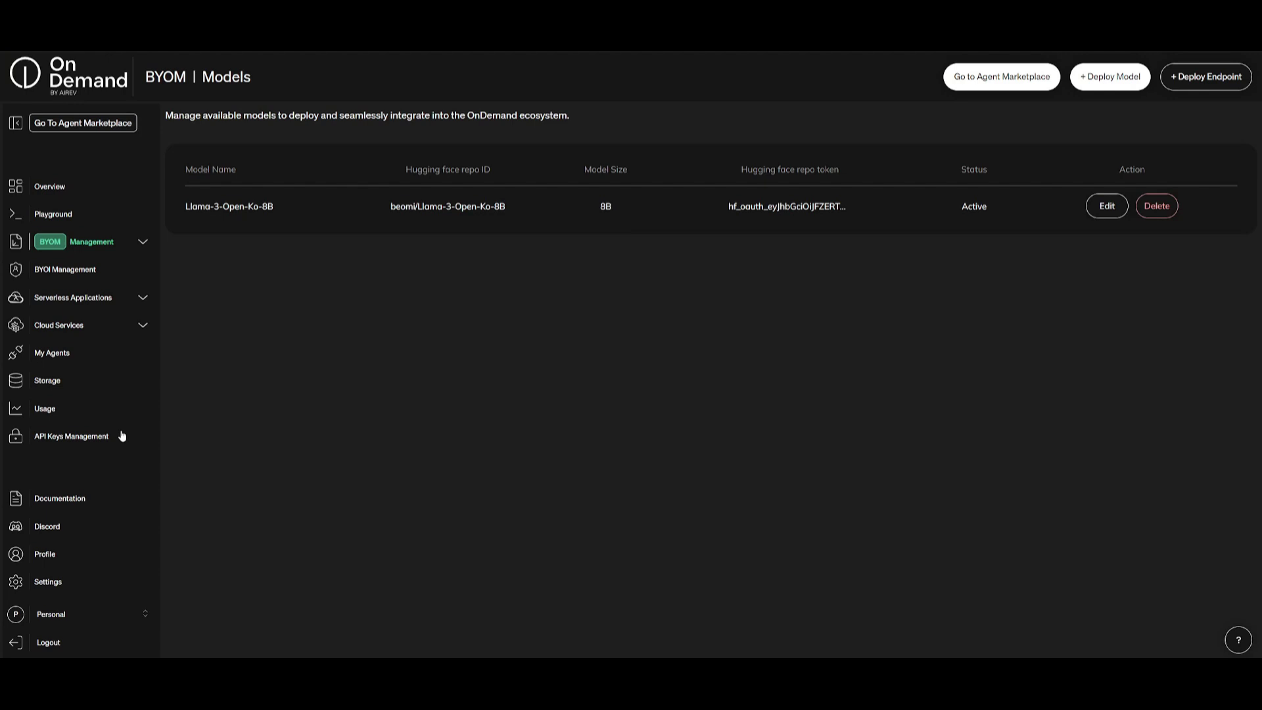
{"action": "left_click", "coordinate": [73, 297]}
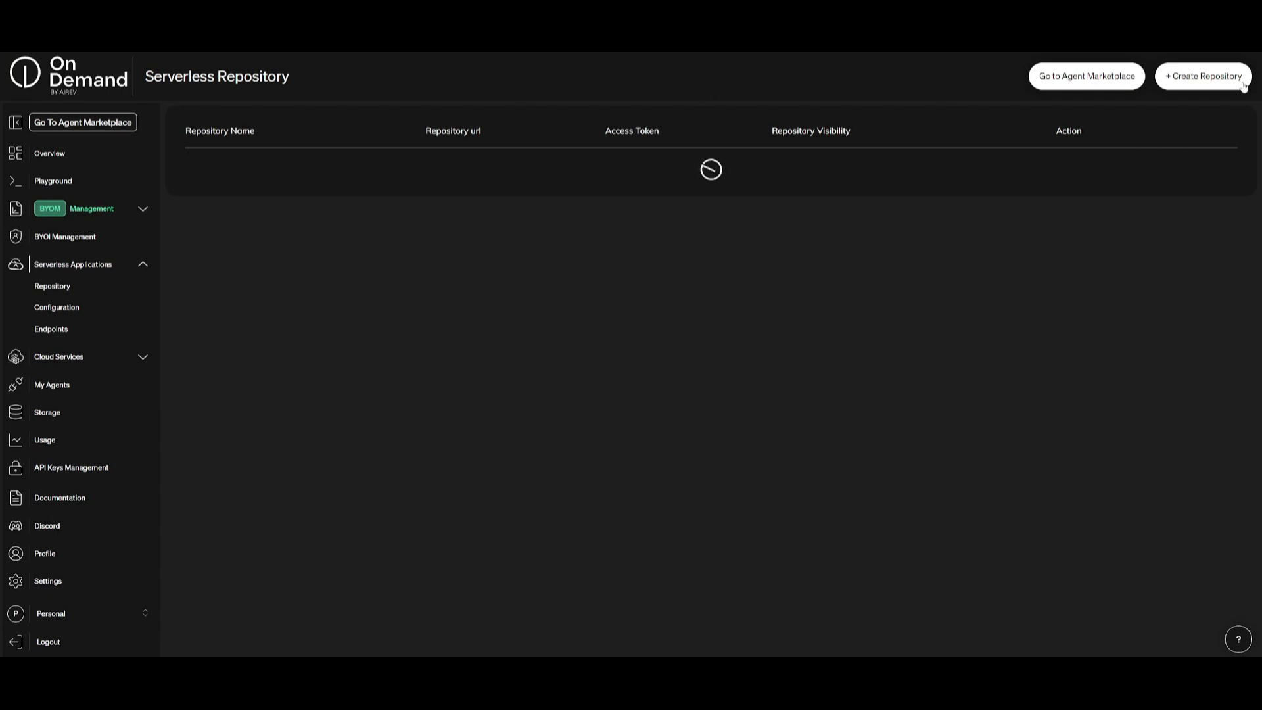
{"action": "left_click", "coordinate": [1211, 86]}
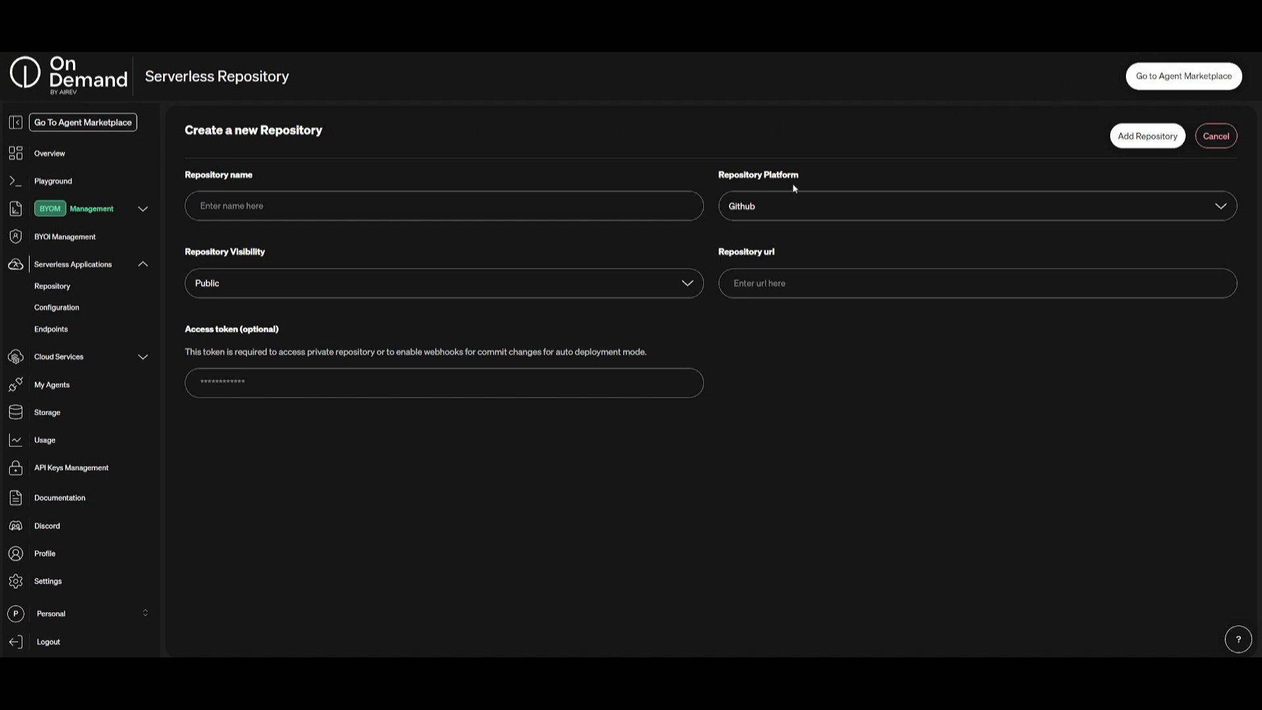
Step: Cancel the new-repository form, keeping Github as platform, and collapse Serverless Applications
{"action": "left_click", "coordinate": [777, 210]}
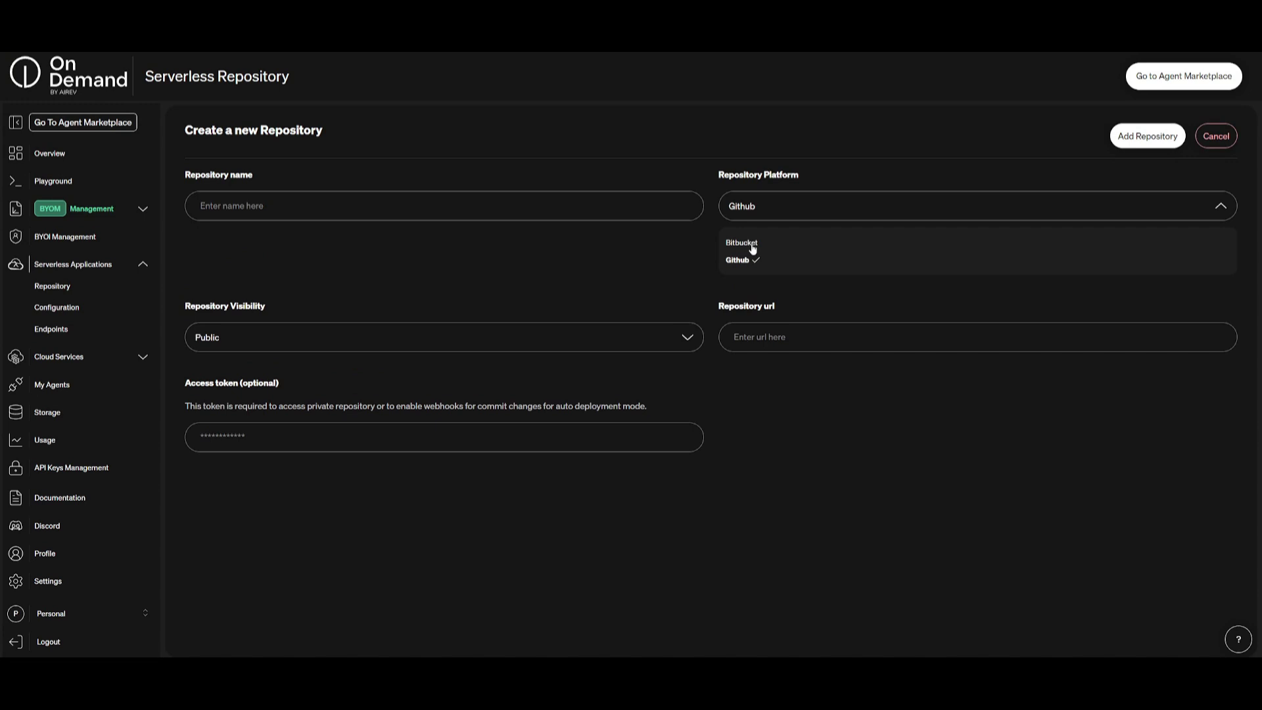
{"action": "left_click", "coordinate": [412, 269]}
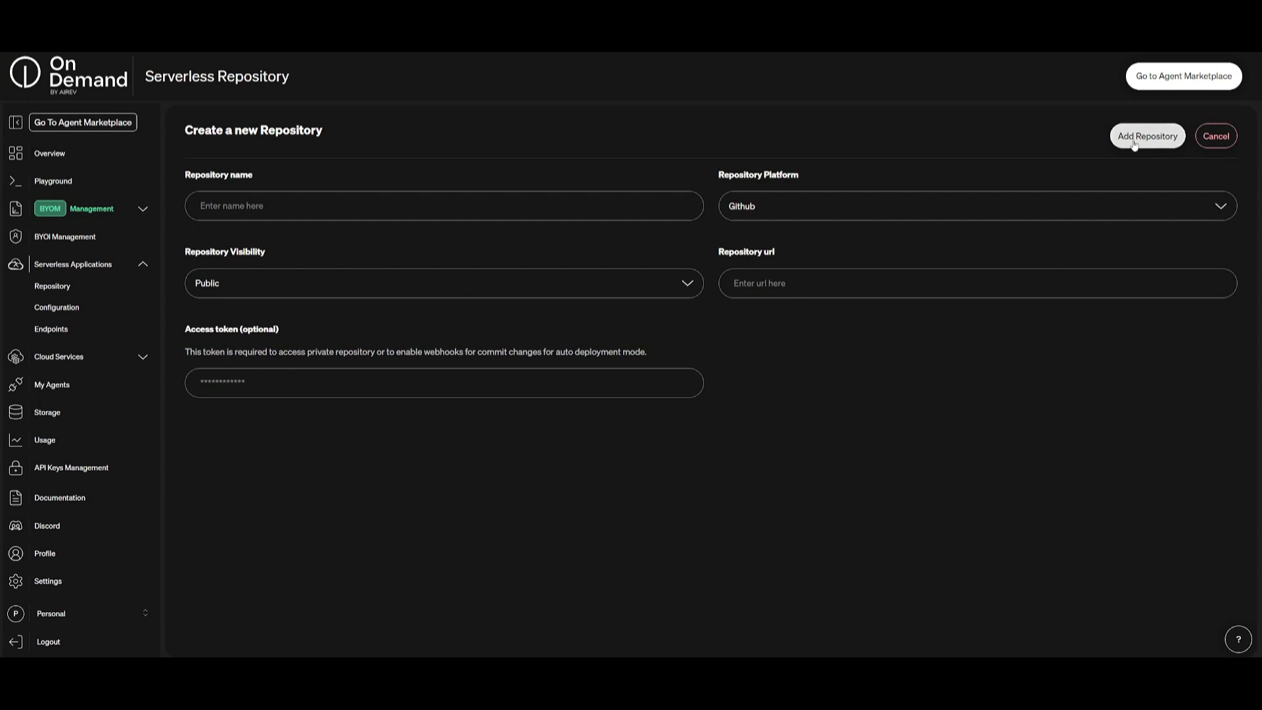
{"action": "left_click", "coordinate": [1213, 135]}
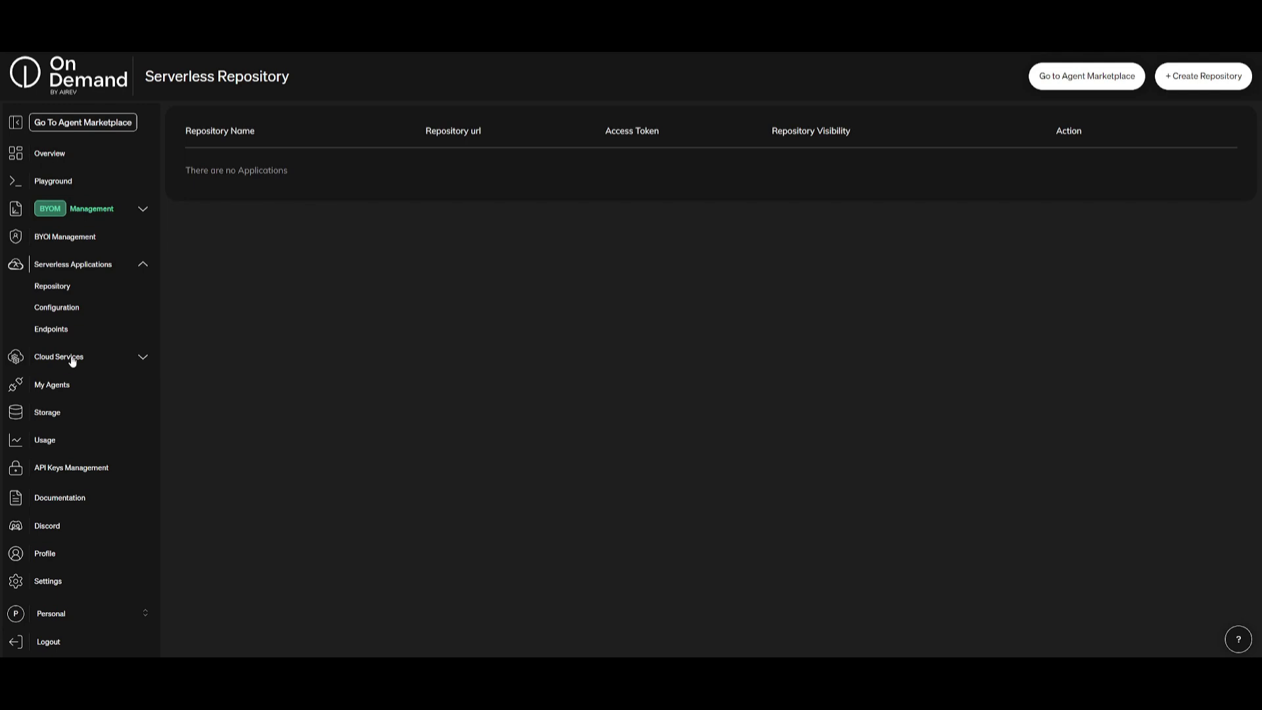
{"action": "left_click", "coordinate": [91, 266]}
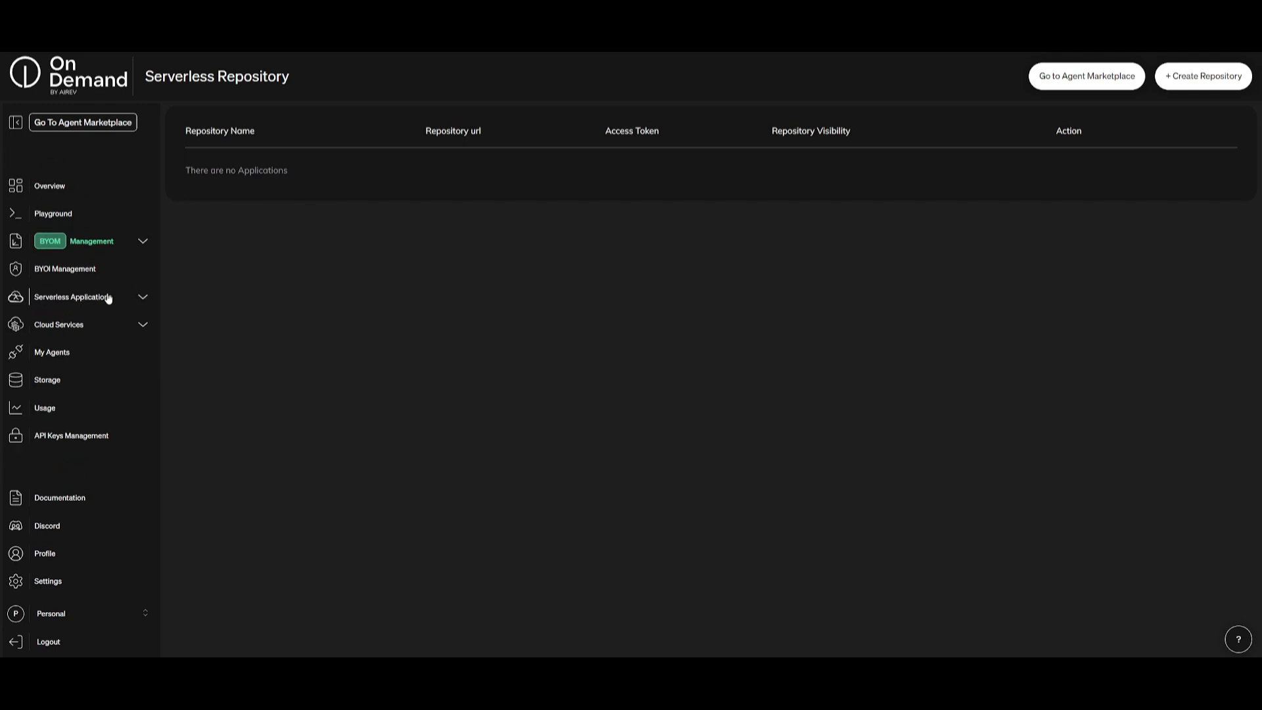
Step: Browse Explore Services, inspect the Speech To Text details and payload, then close them
{"action": "left_click", "coordinate": [54, 326]}
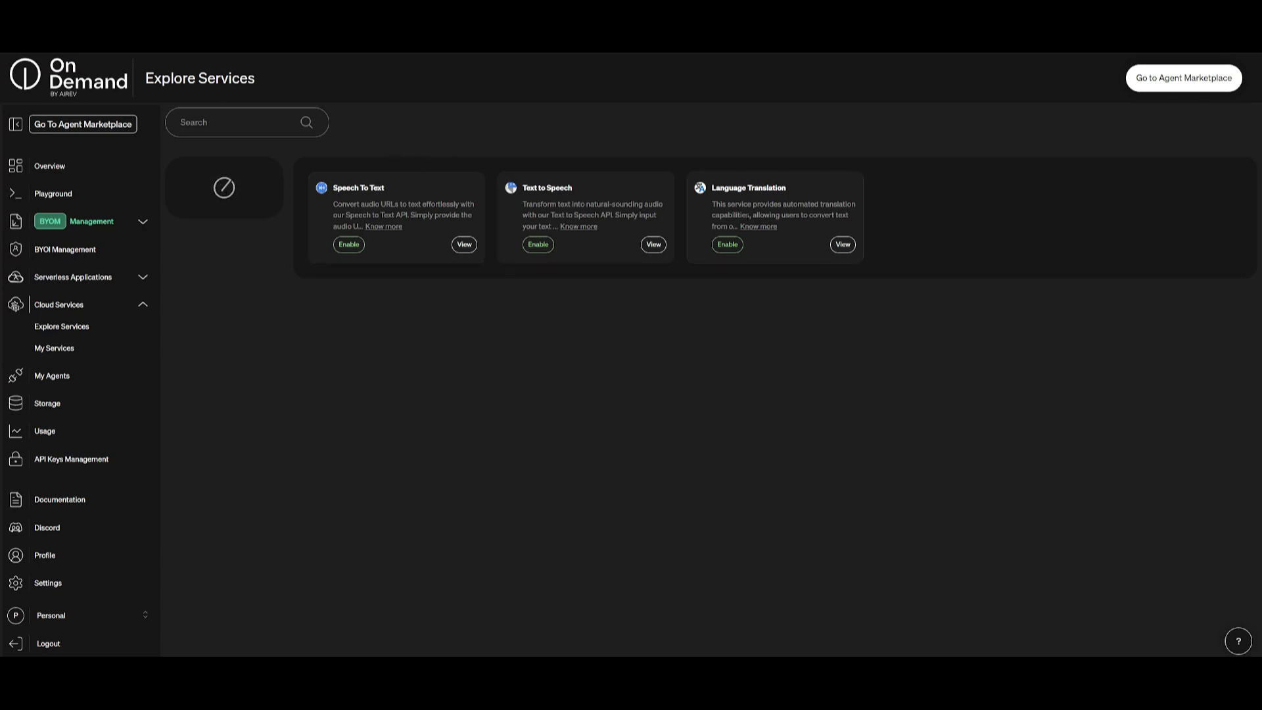
{"action": "left_click", "coordinate": [465, 245]}
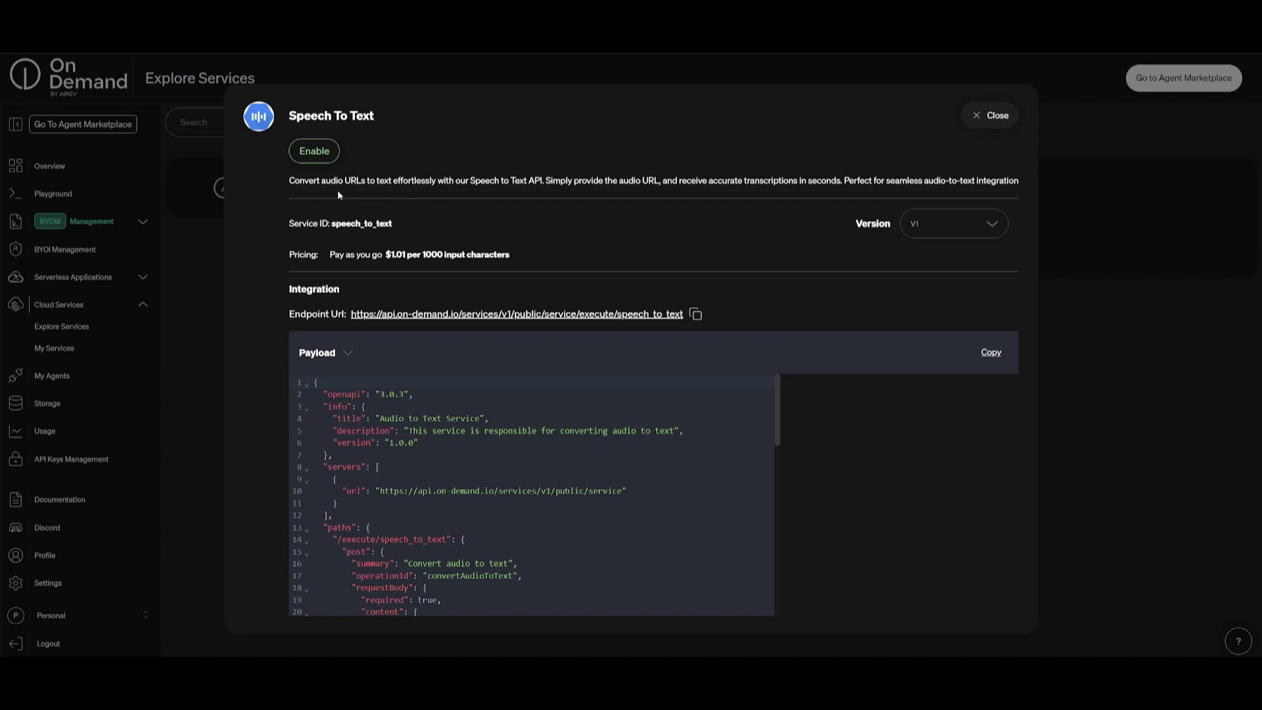
{"action": "scroll", "coordinate": [338, 195], "scroll_direction": "down", "scroll_amount": 2}
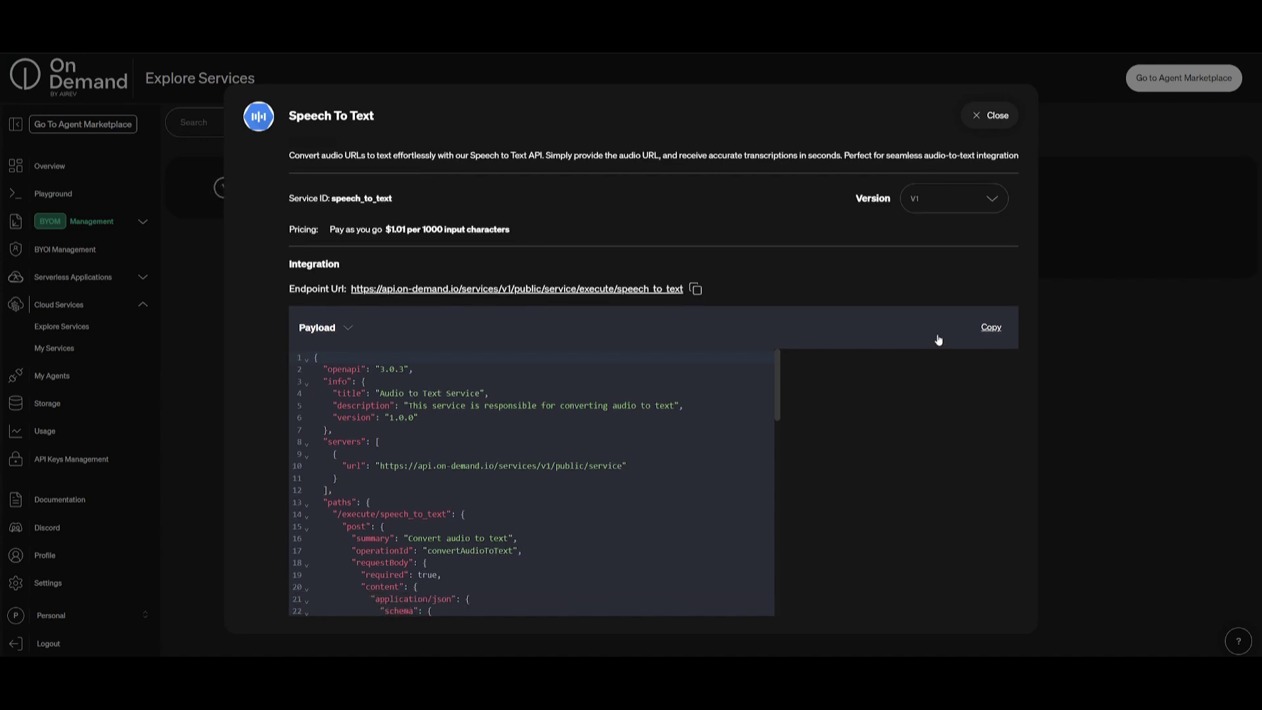
{"action": "scroll", "coordinate": [614, 390], "scroll_direction": "down", "scroll_amount": 12}
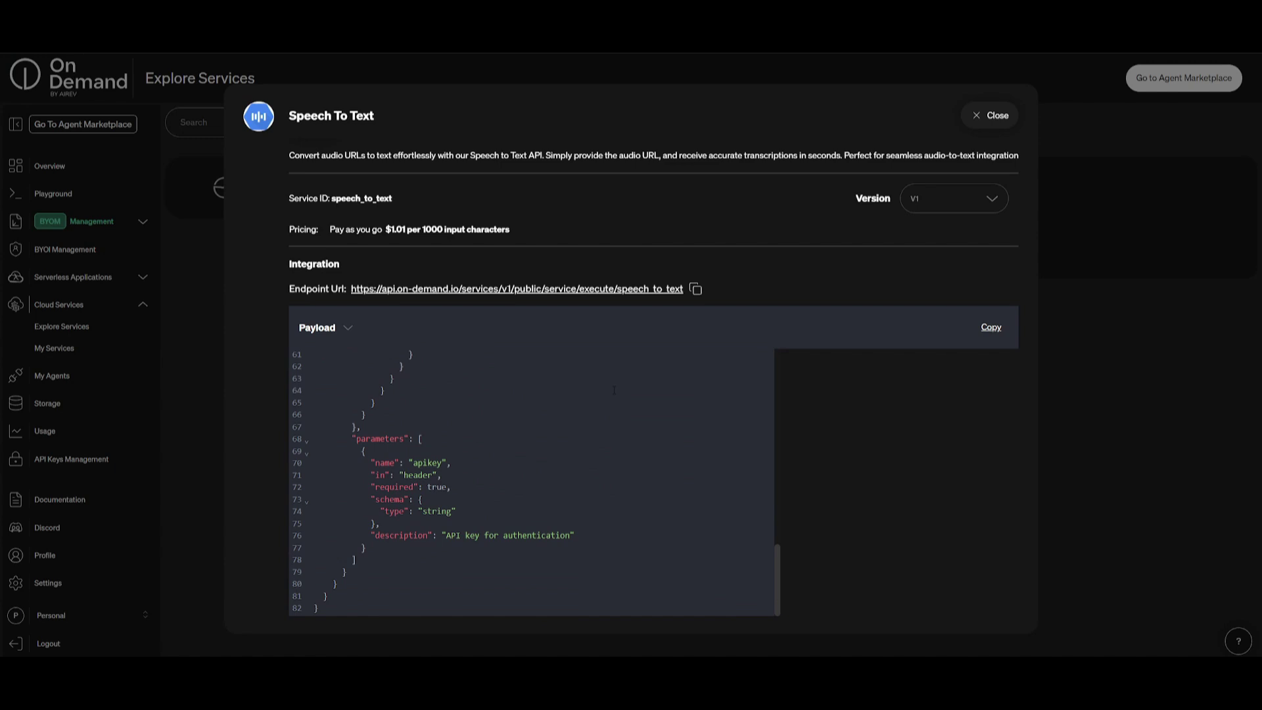
{"action": "scroll", "coordinate": [723, 373], "scroll_direction": "up", "scroll_amount": 12}
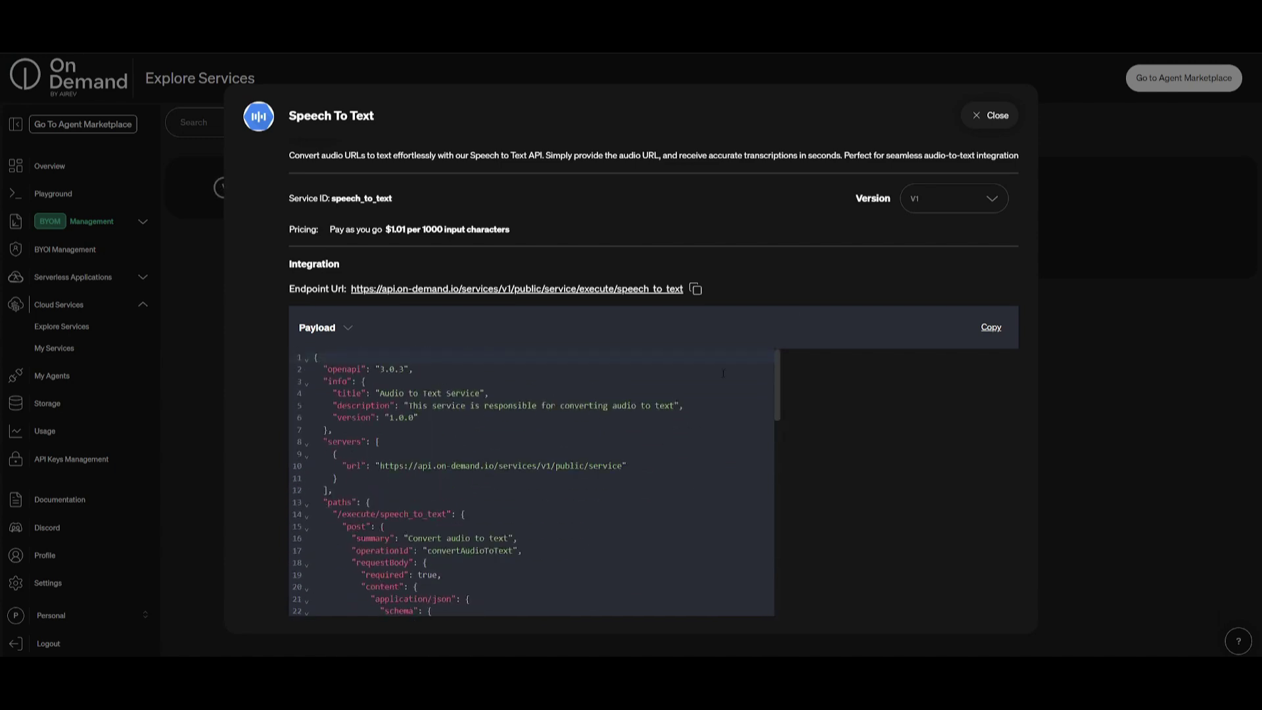
{"action": "left_click", "coordinate": [964, 124]}
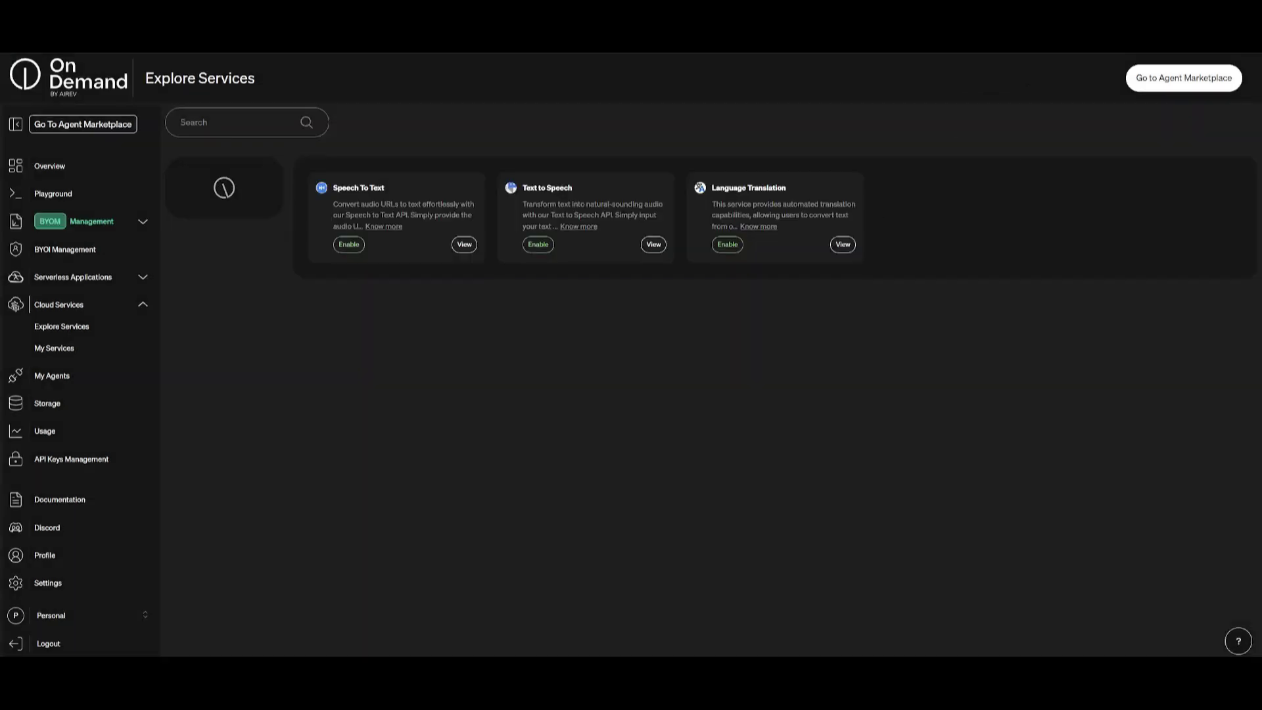
Step: From My Agents, create a new agent of type Rest API Agent and continue
{"action": "left_click", "coordinate": [53, 376]}
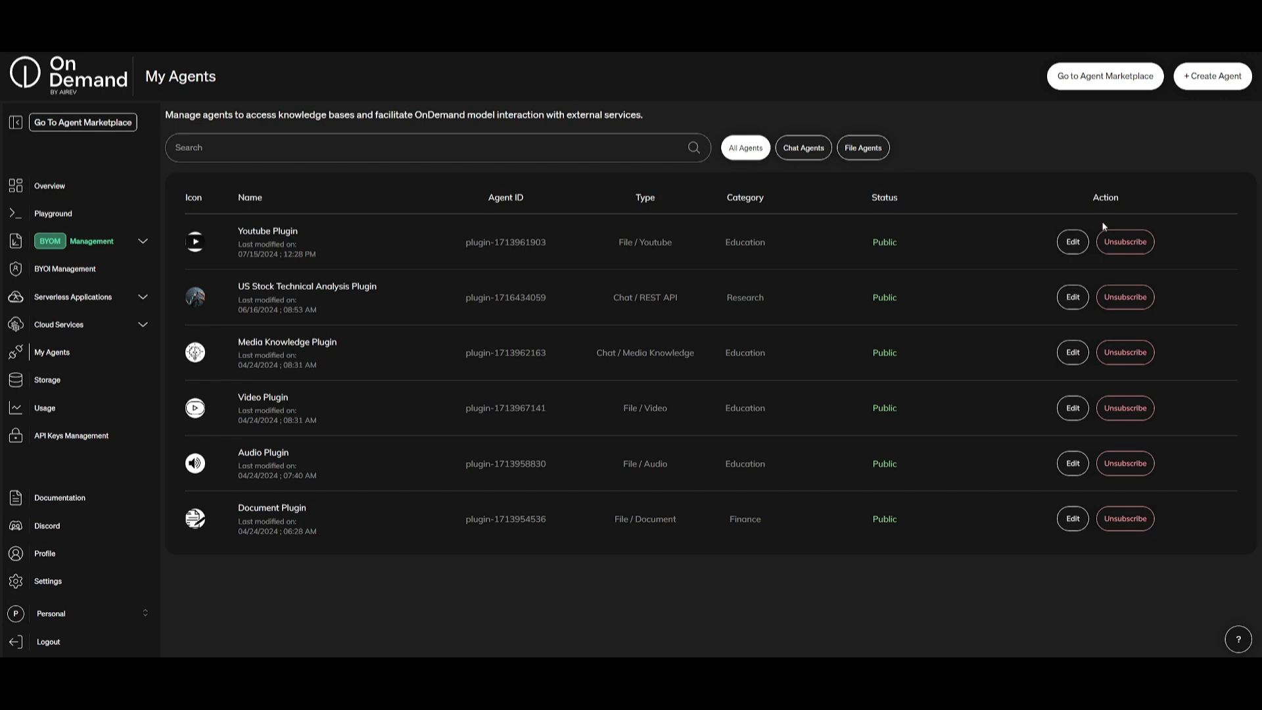
{"action": "left_click", "coordinate": [1215, 77]}
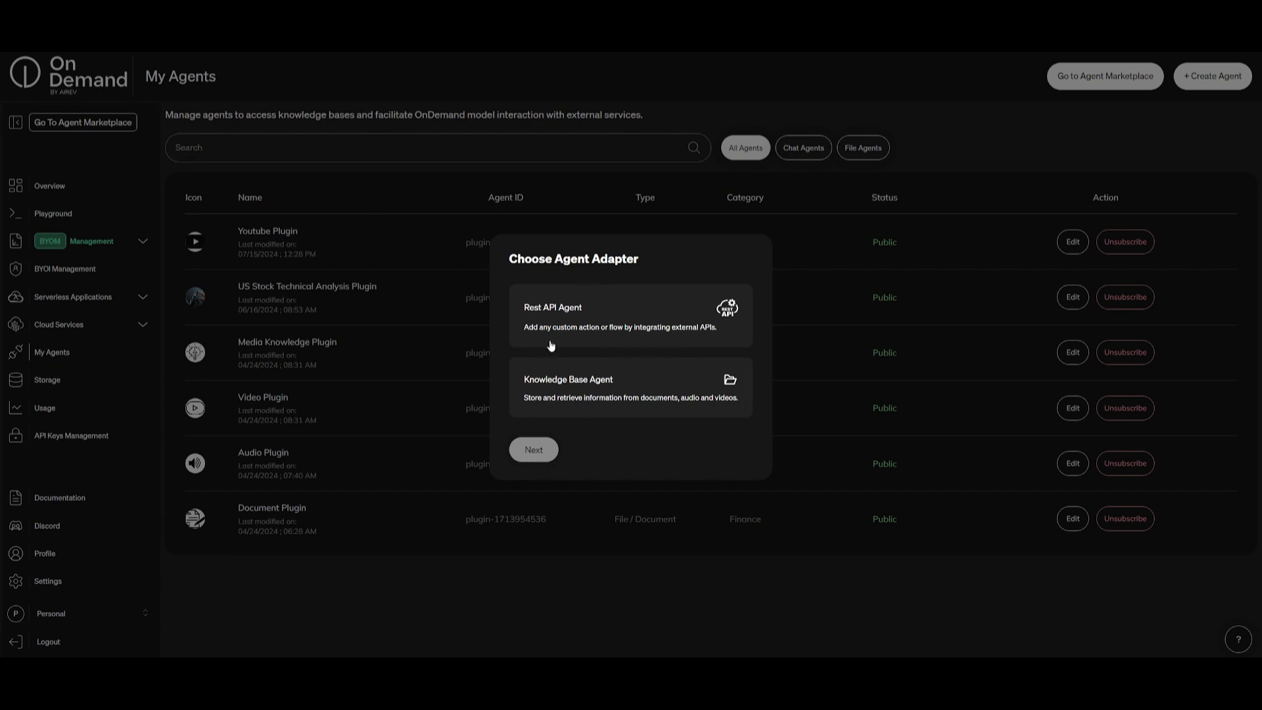
{"action": "left_click", "coordinate": [549, 319]}
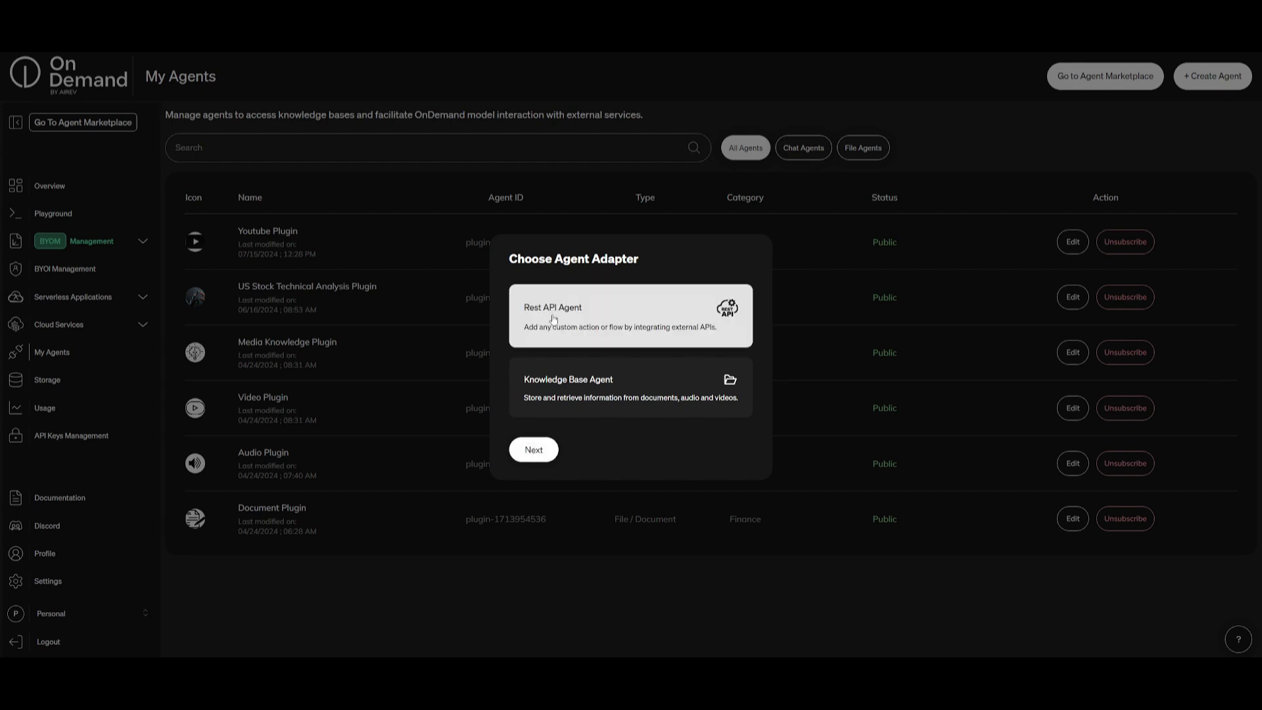
{"action": "left_click", "coordinate": [533, 448]}
Step: Name the agent 'WOA Agent', browse the Agent category list, and add a configuration key
{"action": "type", "text": "WOA Agent"}
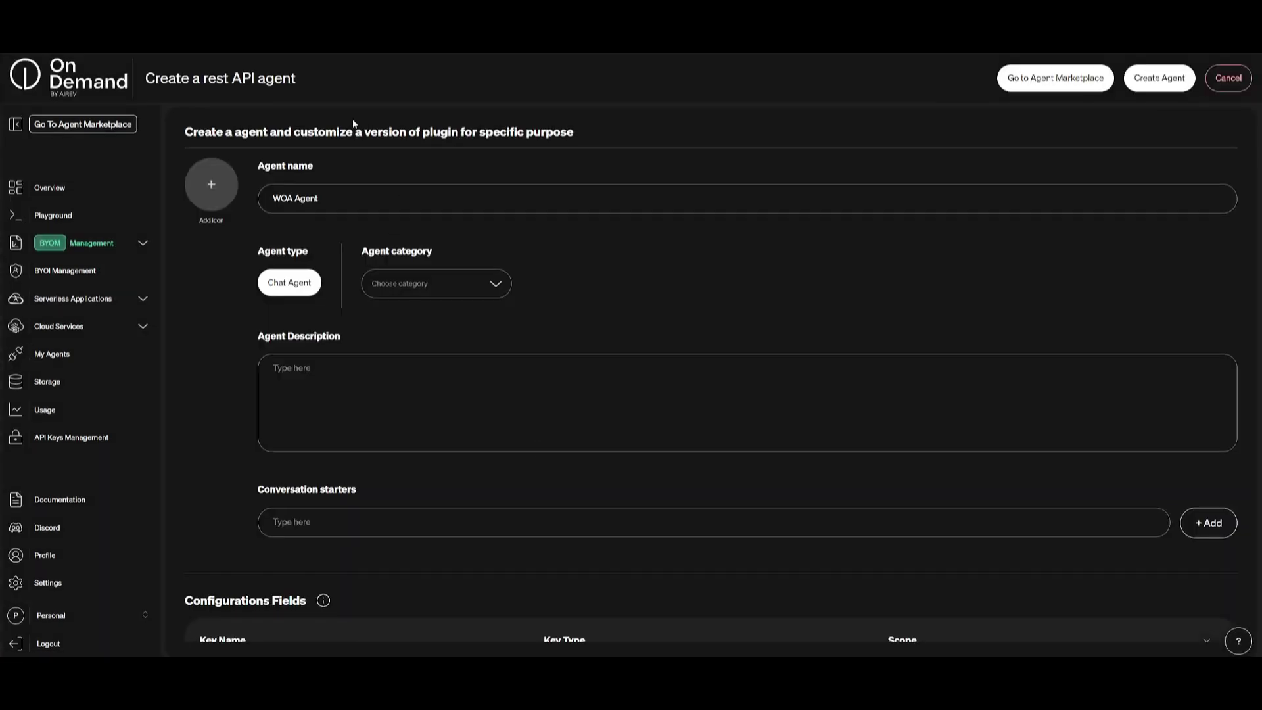
{"action": "left_click", "coordinate": [472, 287]}
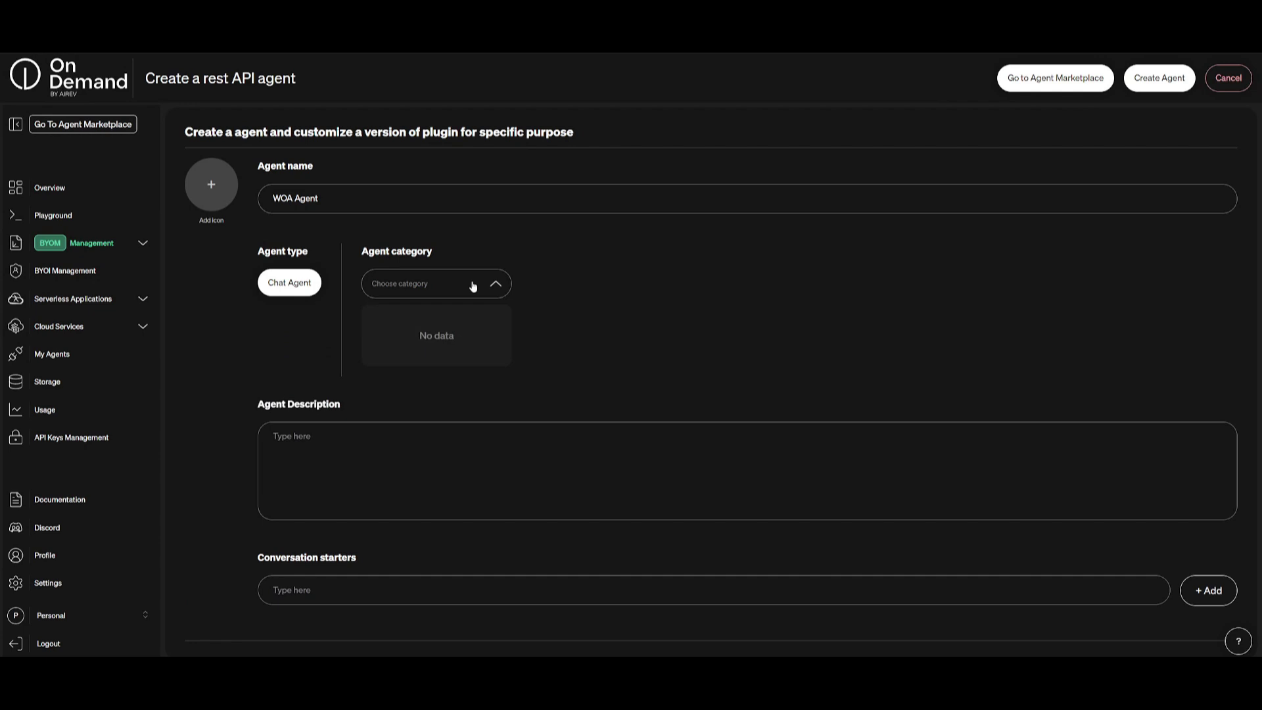
{"action": "scroll", "coordinate": [535, 375], "scroll_direction": "down", "scroll_amount": 5}
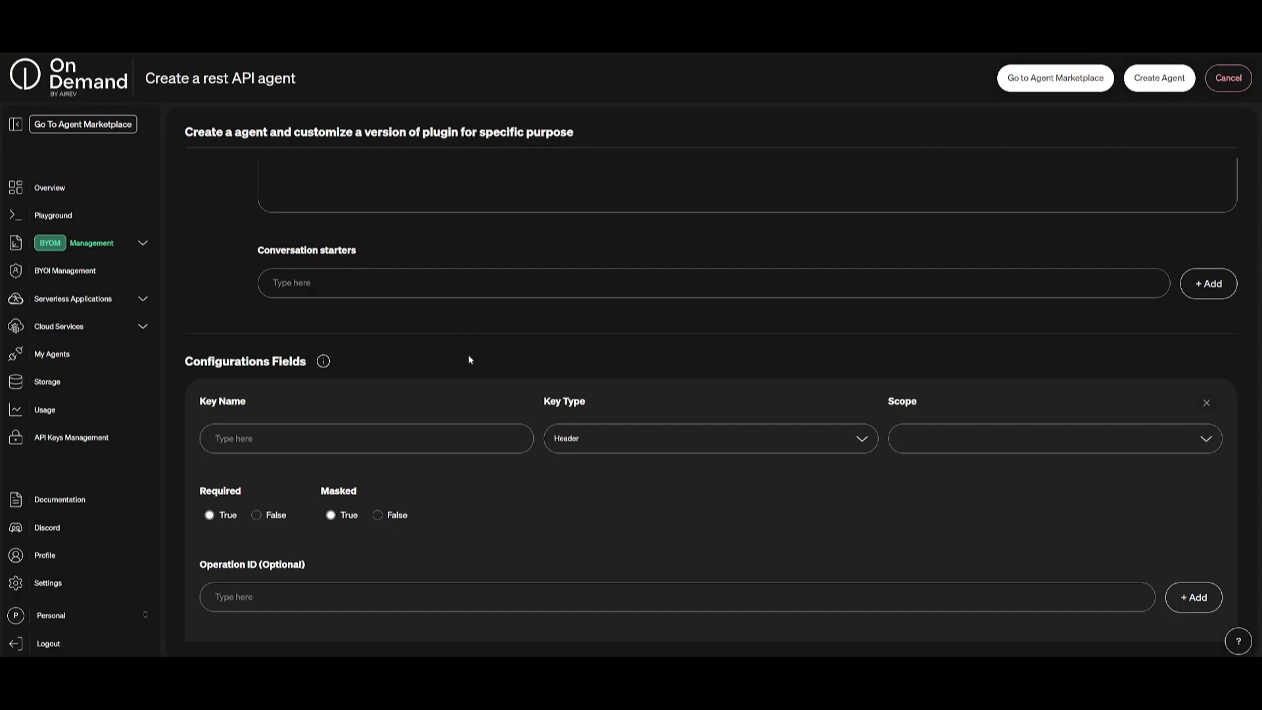
{"action": "scroll", "coordinate": [394, 389], "scroll_direction": "down", "scroll_amount": 3}
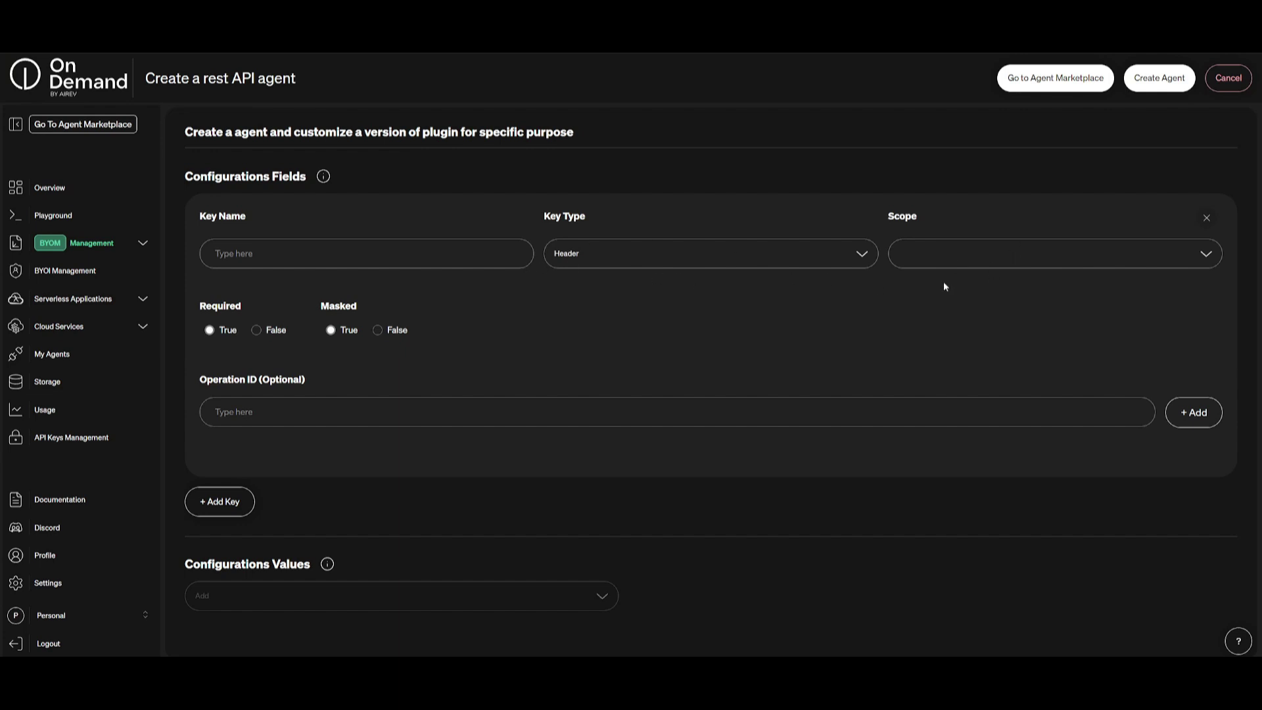
{"action": "scroll", "coordinate": [645, 297], "scroll_direction": "down", "scroll_amount": 4}
{"action": "left_click", "coordinate": [218, 256]}
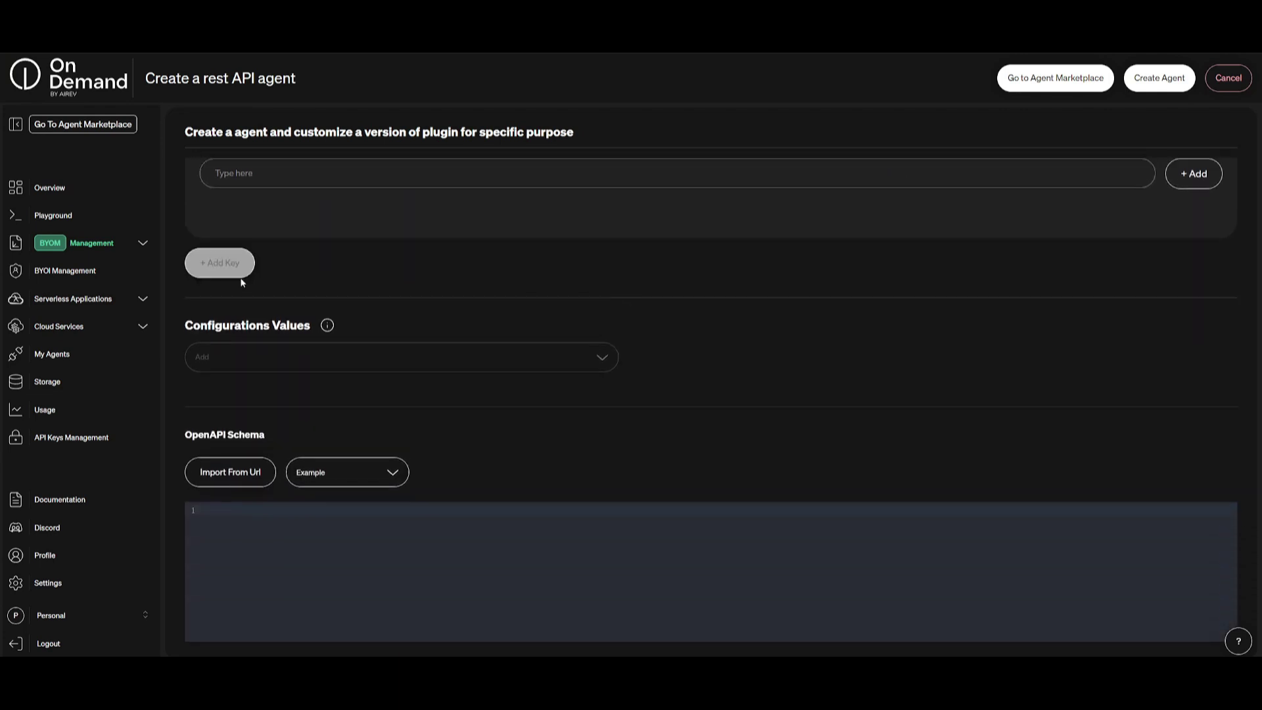
{"action": "scroll", "coordinate": [445, 352], "scroll_direction": "down", "scroll_amount": 5}
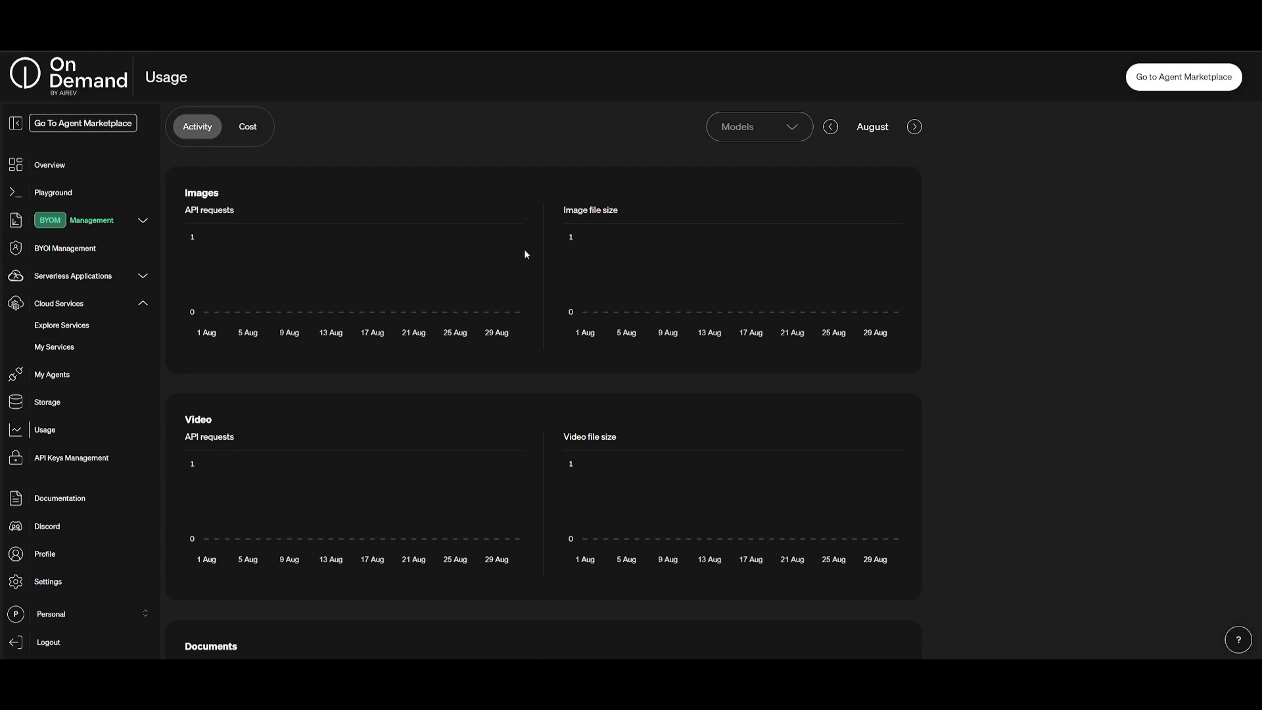
Step: Scroll through the Usage page's August activity charts
{"action": "scroll", "coordinate": [1150, 258], "scroll_direction": "down", "scroll_amount": 6}
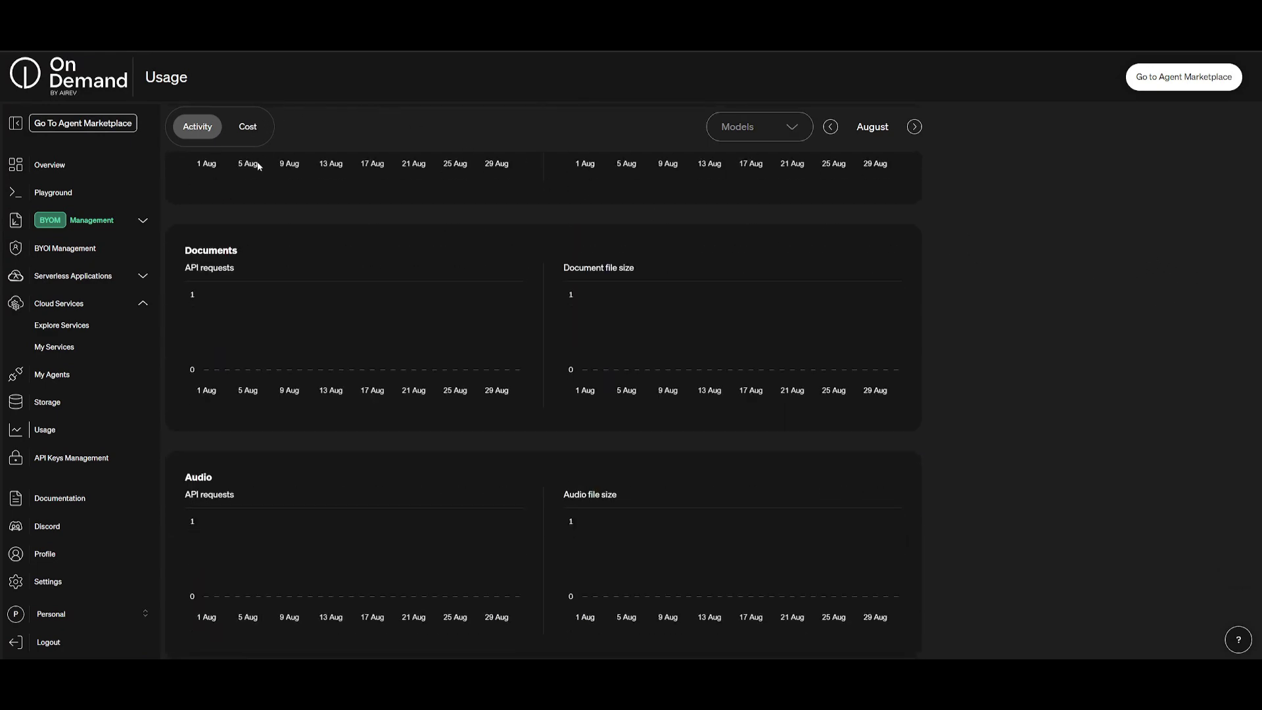
{"action": "scroll", "coordinate": [744, 281], "scroll_direction": "up", "scroll_amount": 3}
{"action": "scroll", "coordinate": [347, 264], "scroll_direction": "up", "scroll_amount": 3}
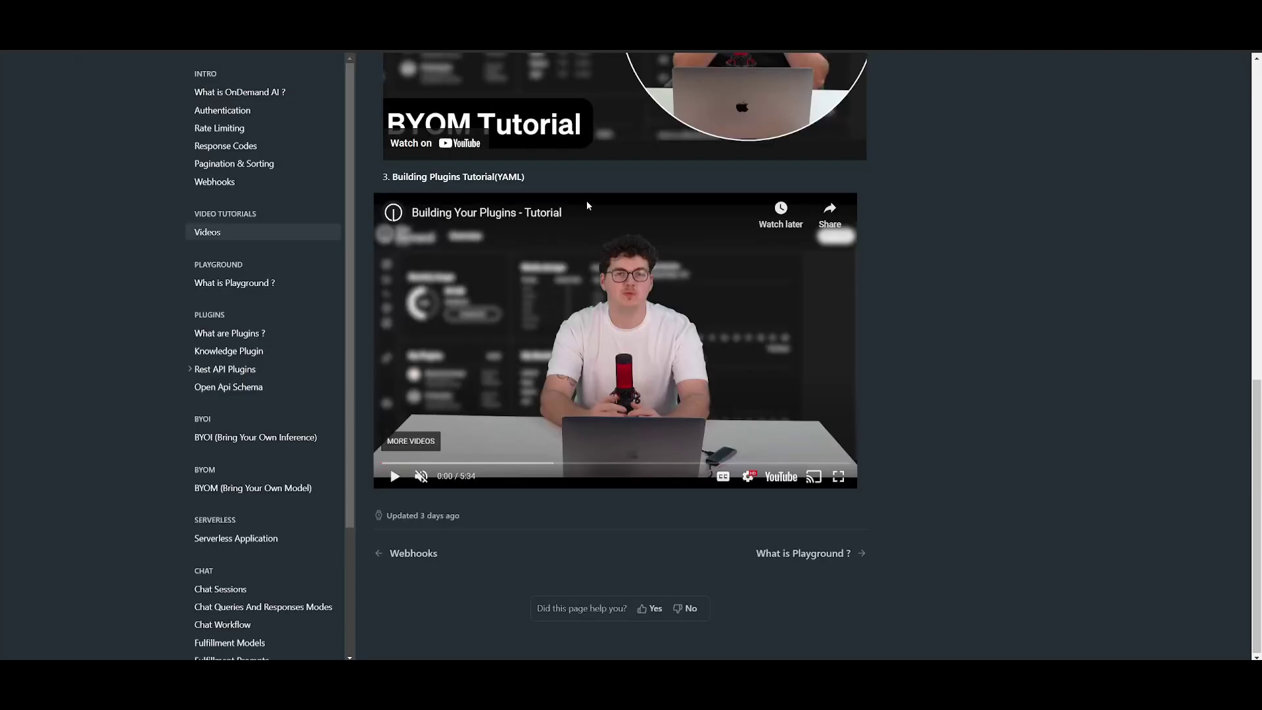
Step: Dismiss the video's more-videos panel, open the 'What is OnDemand AI ?' guide, then scroll the X feed
{"action": "scroll", "coordinate": [587, 206], "scroll_direction": "up", "scroll_amount": 10}
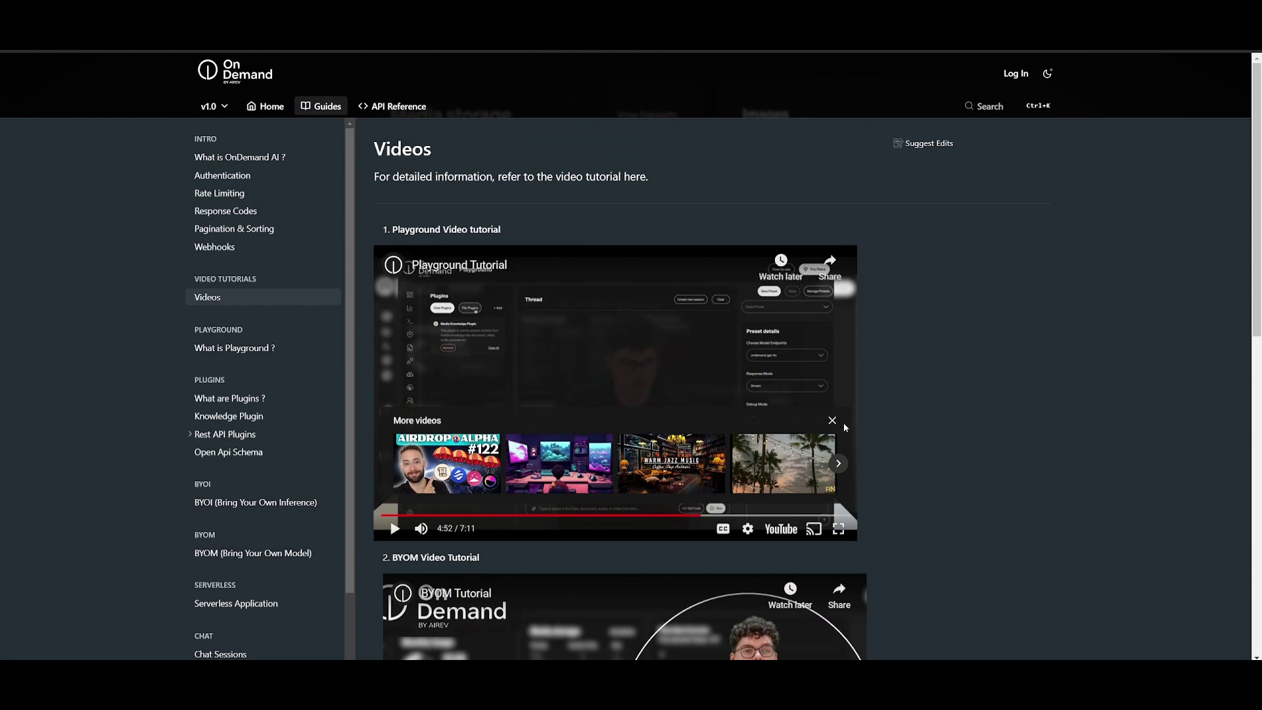
{"action": "left_click", "coordinate": [842, 422]}
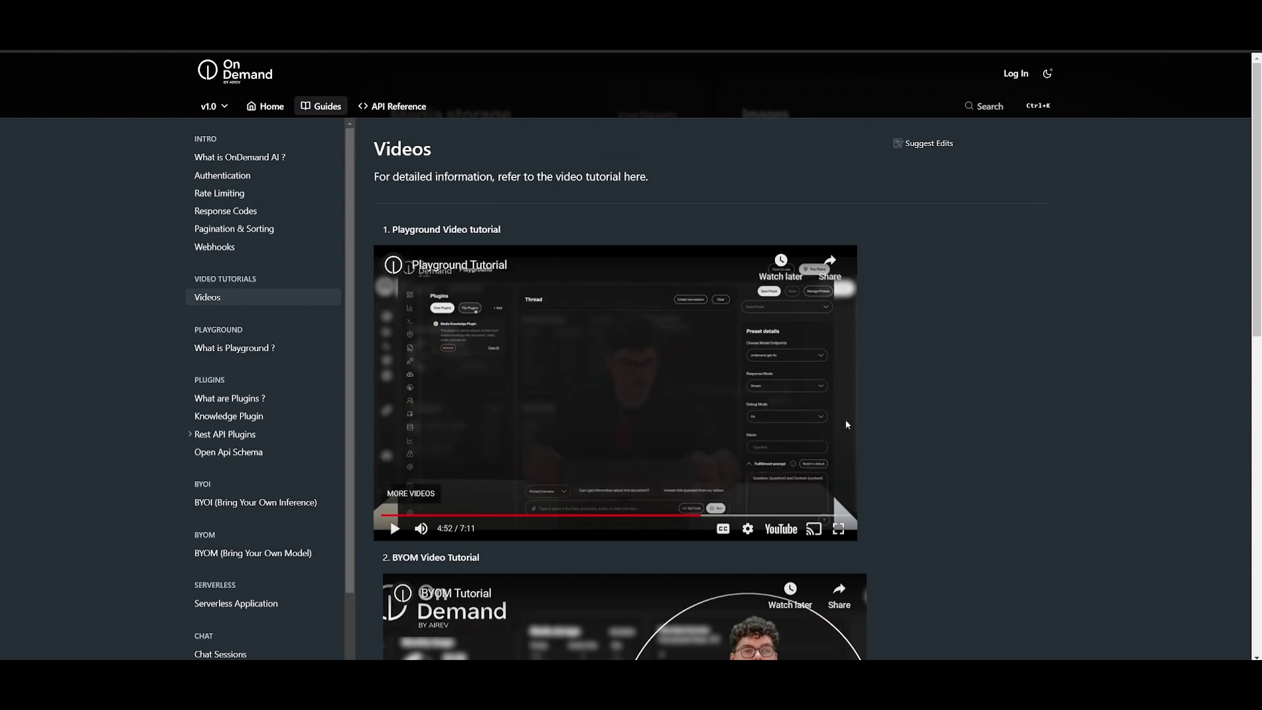
{"action": "left_click", "coordinate": [210, 158]}
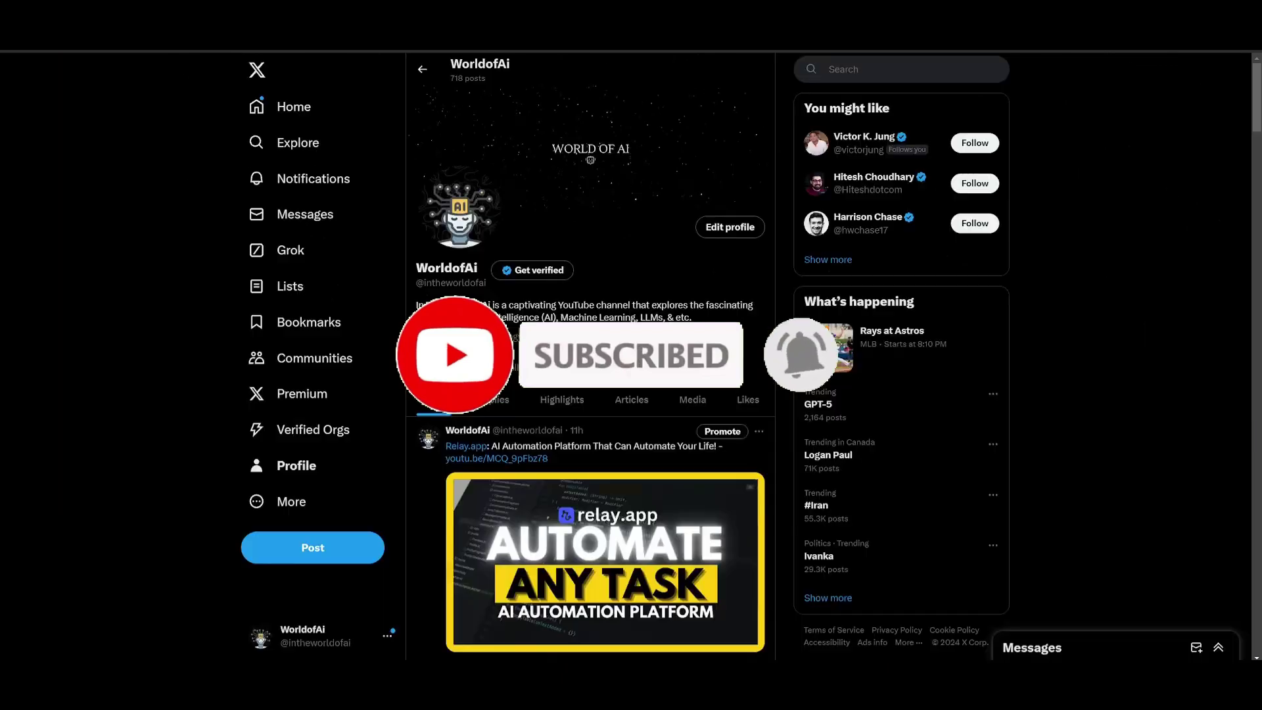
{"action": "scroll", "coordinate": [507, 440], "scroll_direction": "down", "scroll_amount": 10}
{"action": "scroll", "coordinate": [507, 440], "scroll_direction": "down", "scroll_amount": 20}
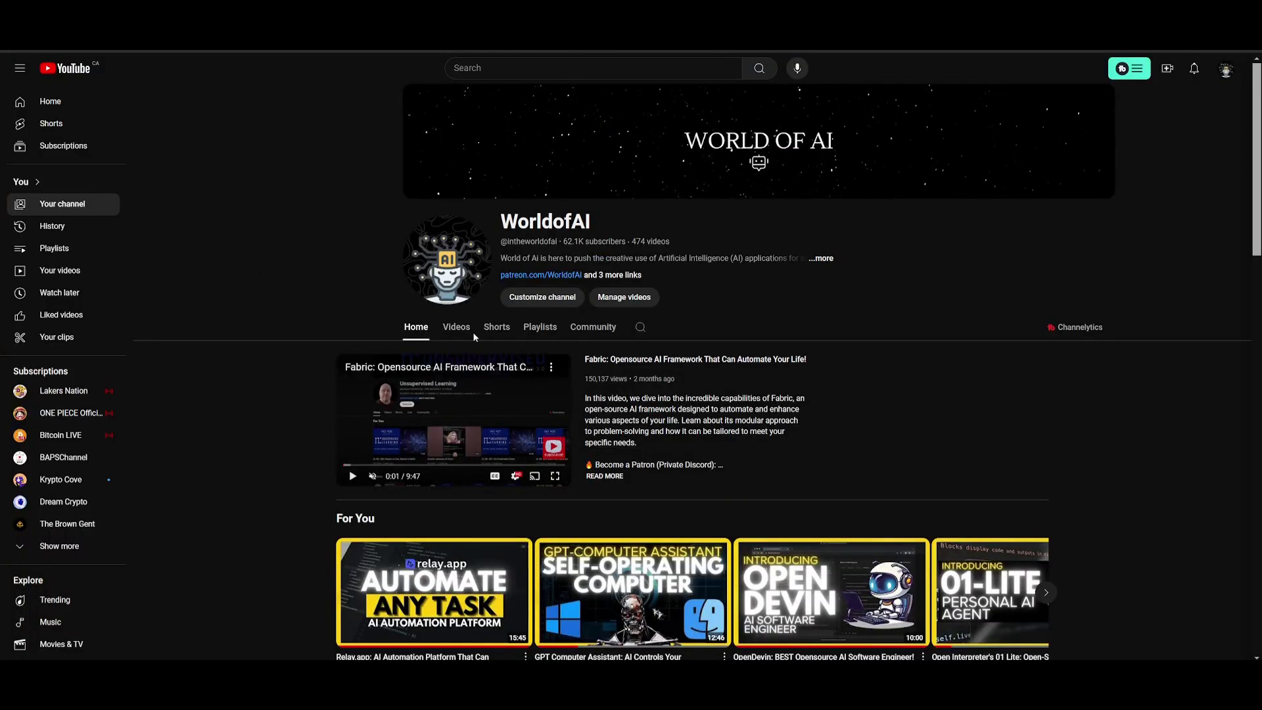
Step: Show the WorldofAI Videos tab and scroll down to older uploads like Devon, VEO and Astra
{"action": "left_click", "coordinate": [455, 329]}
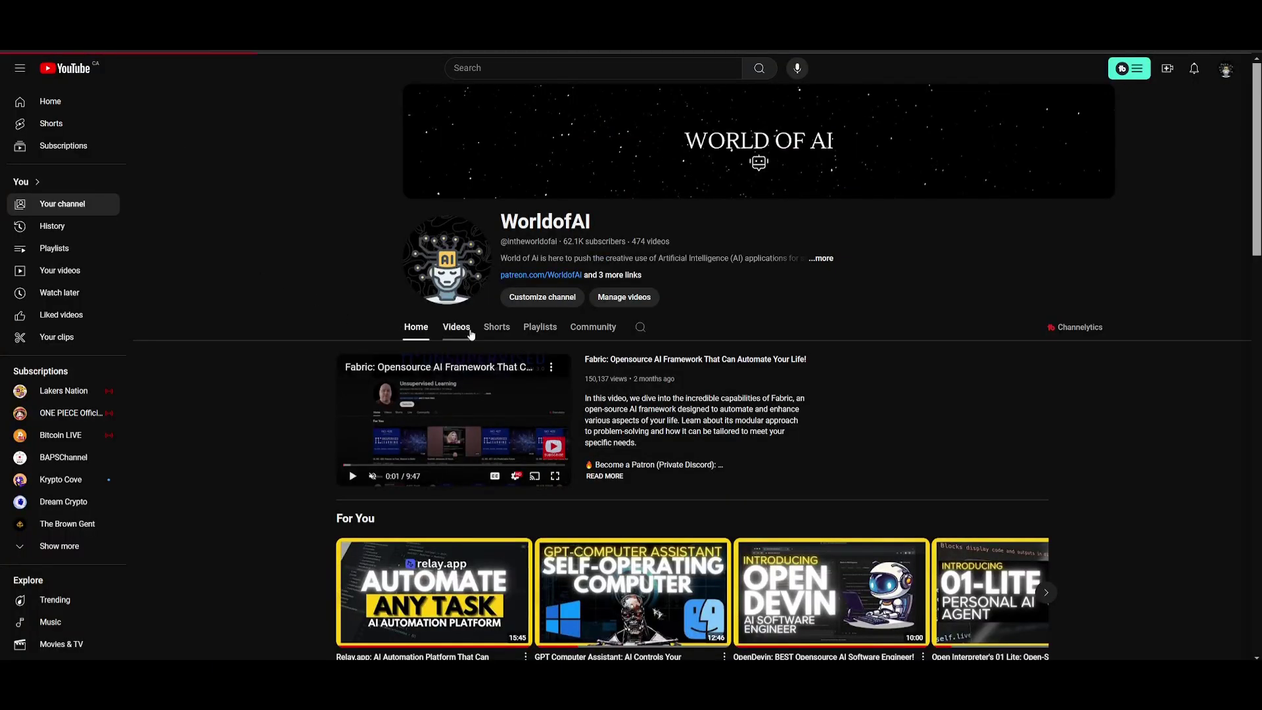
{"action": "scroll", "coordinate": [257, 289], "scroll_direction": "down", "scroll_amount": 5}
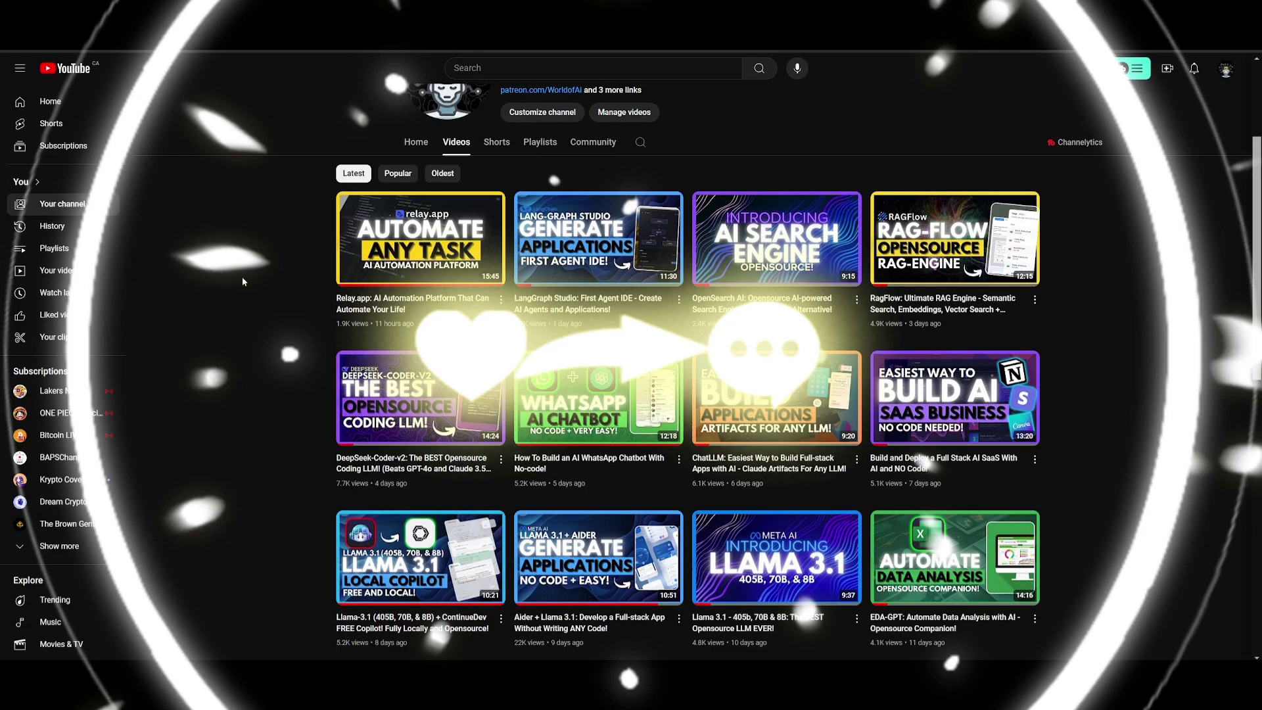
{"action": "scroll", "coordinate": [230, 281], "scroll_direction": "down", "scroll_amount": 8}
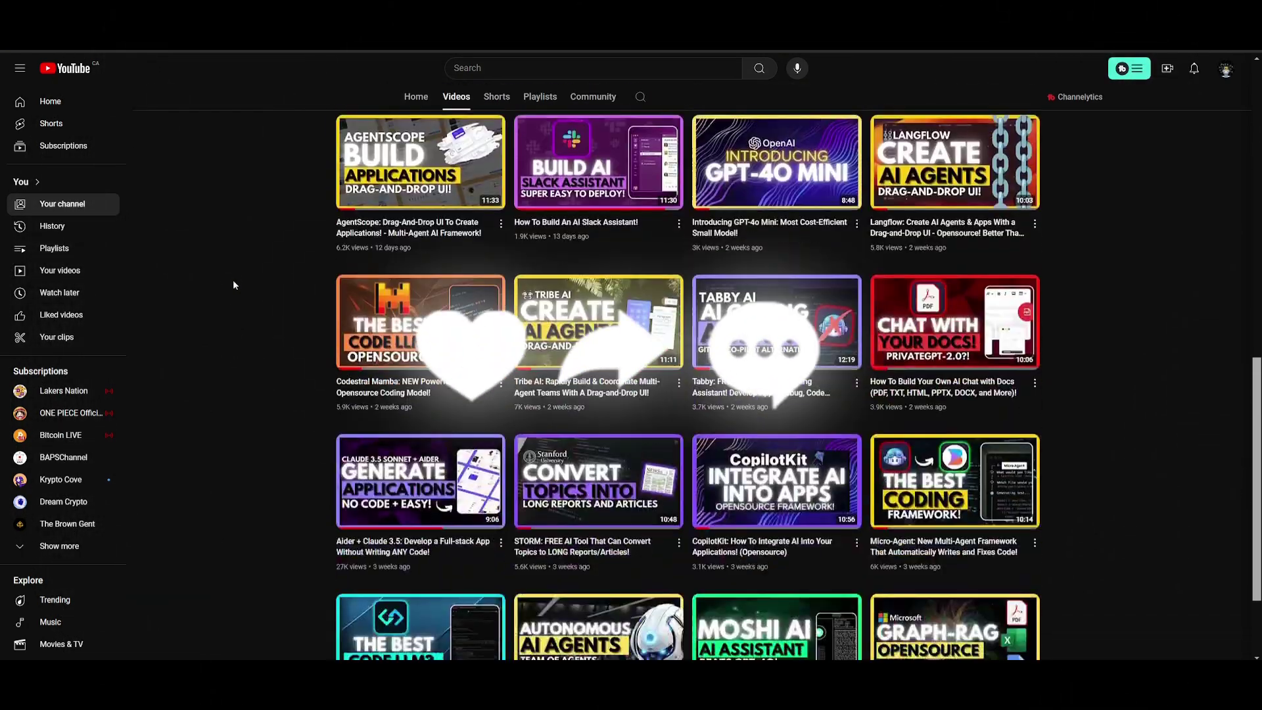
{"action": "scroll", "coordinate": [235, 288], "scroll_direction": "down", "scroll_amount": 11}
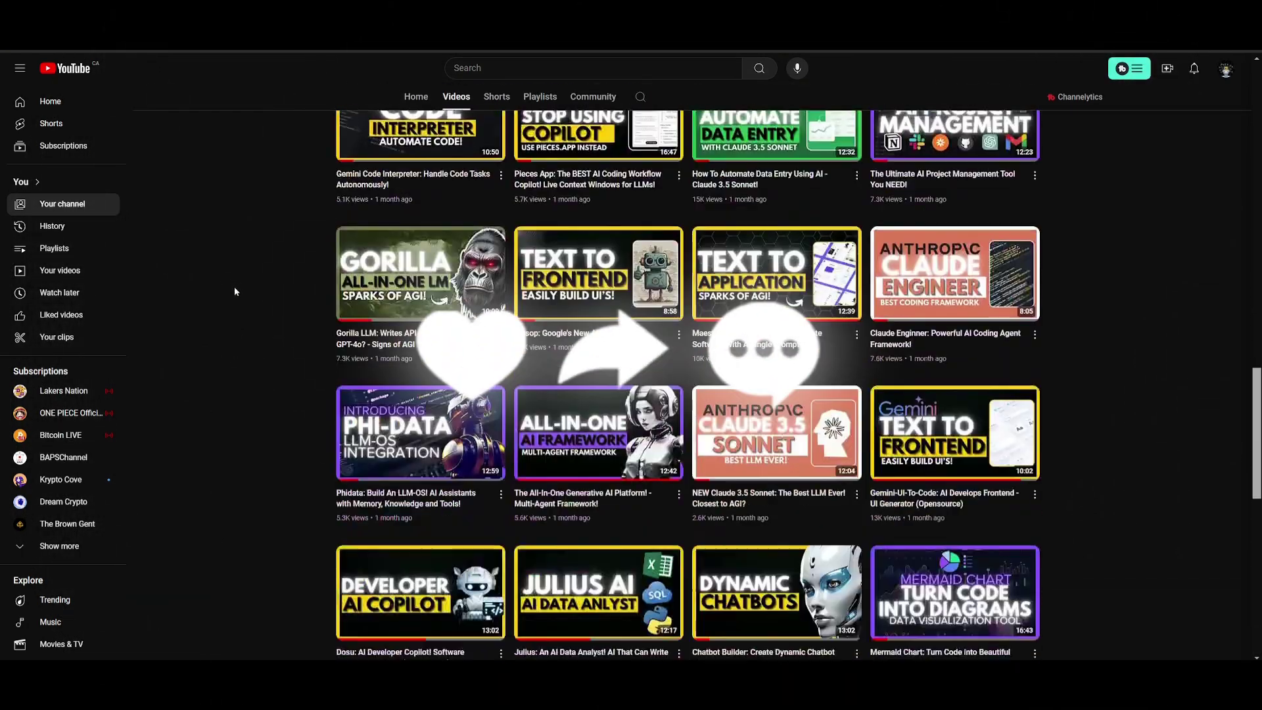
{"action": "scroll", "coordinate": [234, 292], "scroll_direction": "down", "scroll_amount": 20}
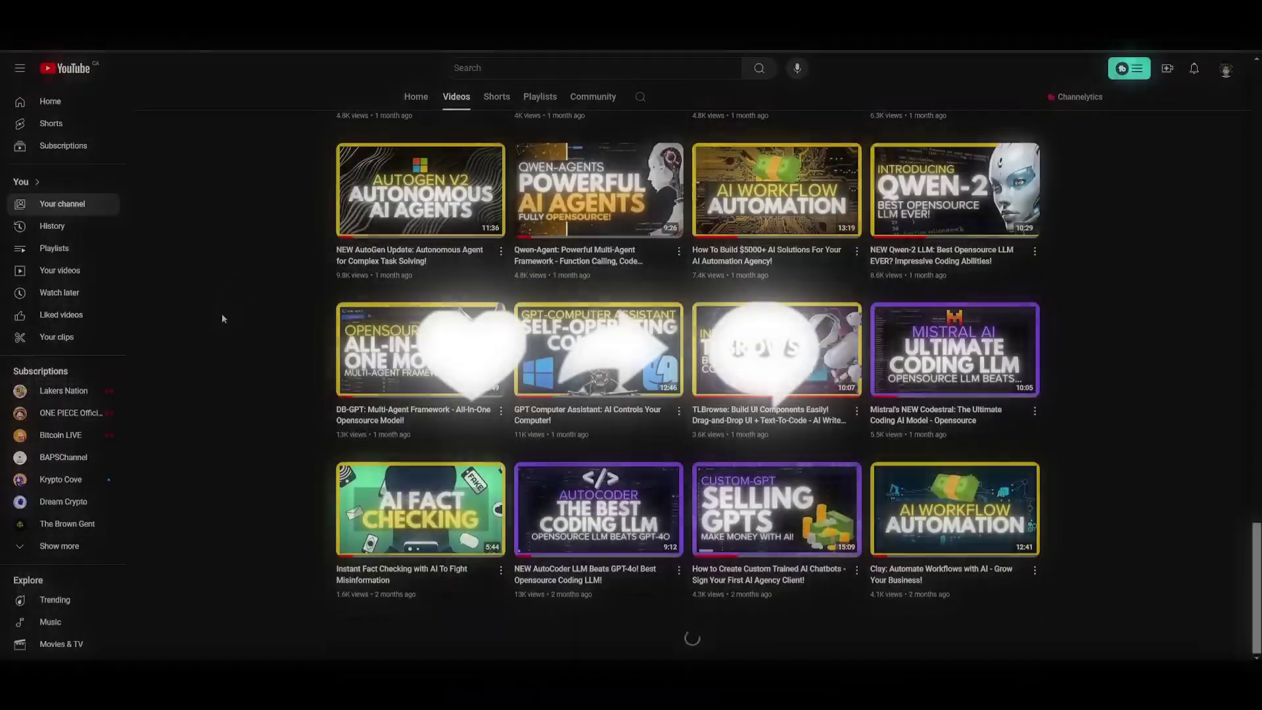
{"action": "scroll", "coordinate": [227, 330], "scroll_direction": "down", "scroll_amount": 2}
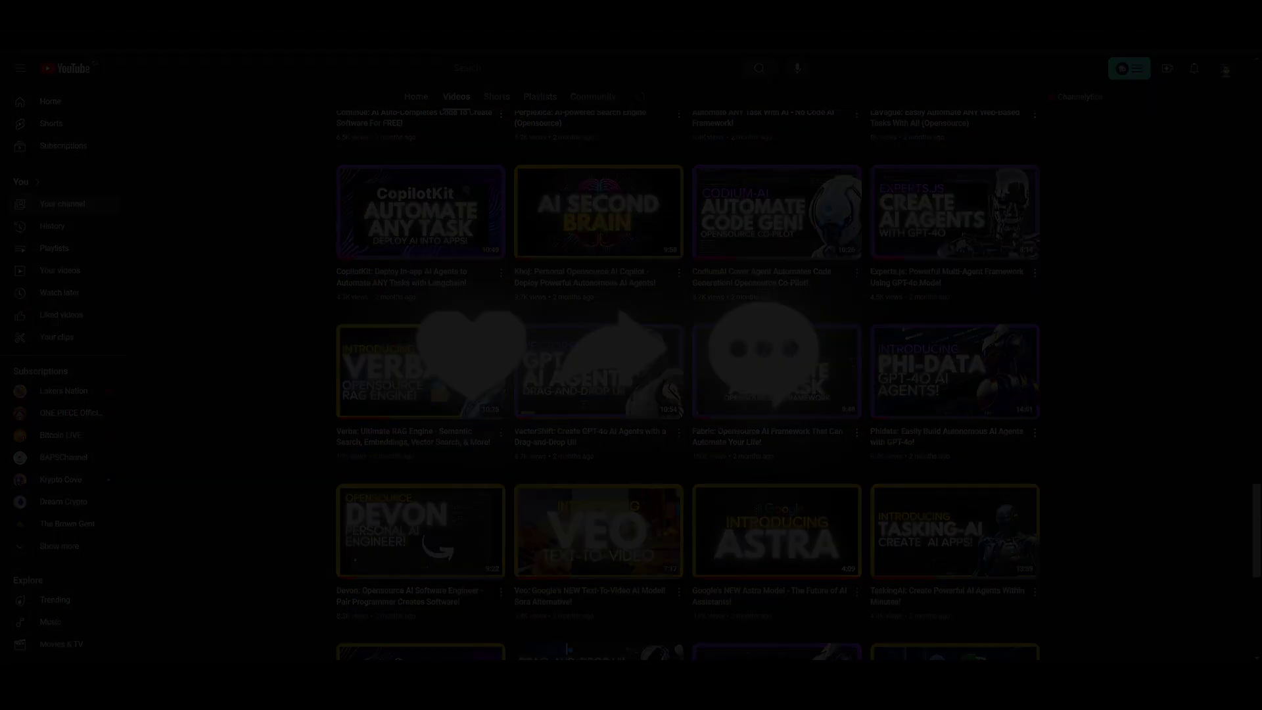